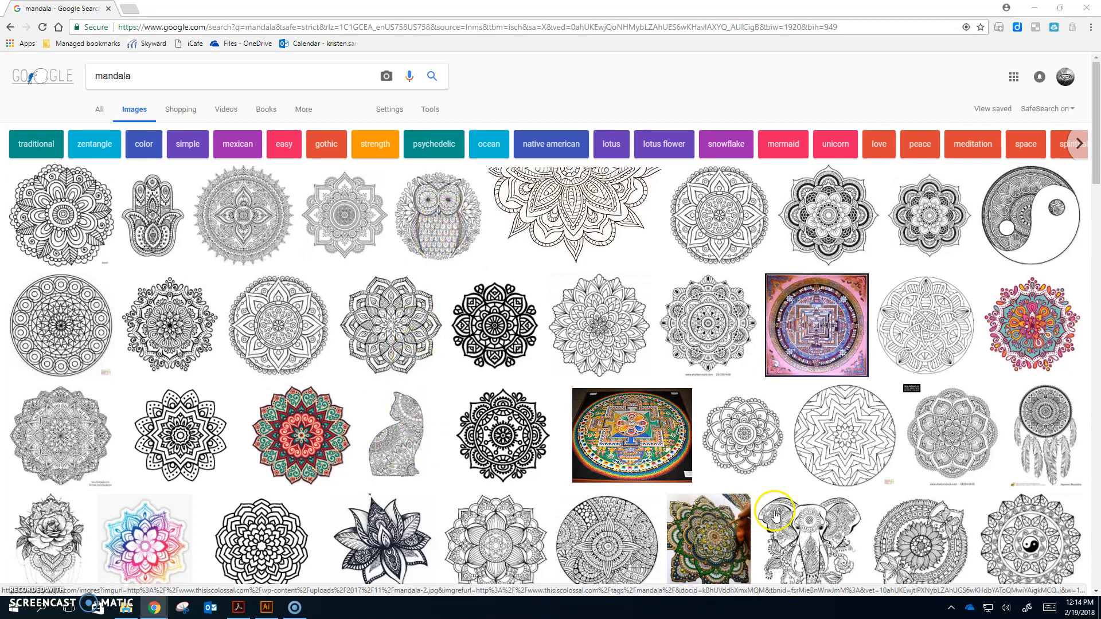
Filter the mandala image search results to transparent color and large size
{"action": "scroll", "coordinate": [823, 534], "scroll_direction": "down", "scroll_amount": 1}
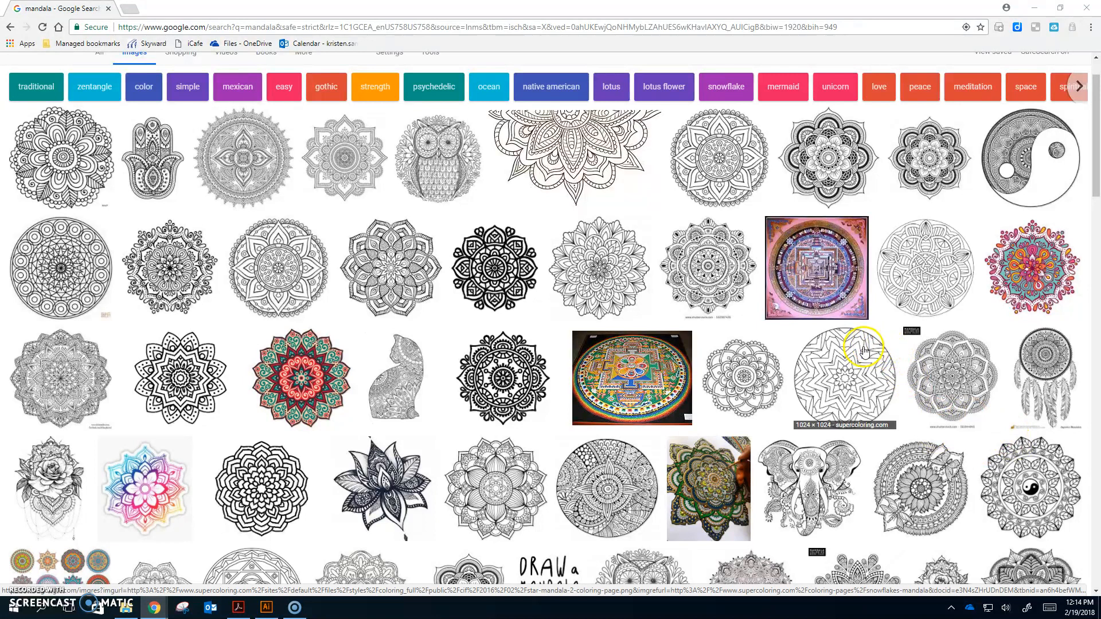
{"action": "scroll", "coordinate": [627, 253], "scroll_direction": "up", "scroll_amount": 1}
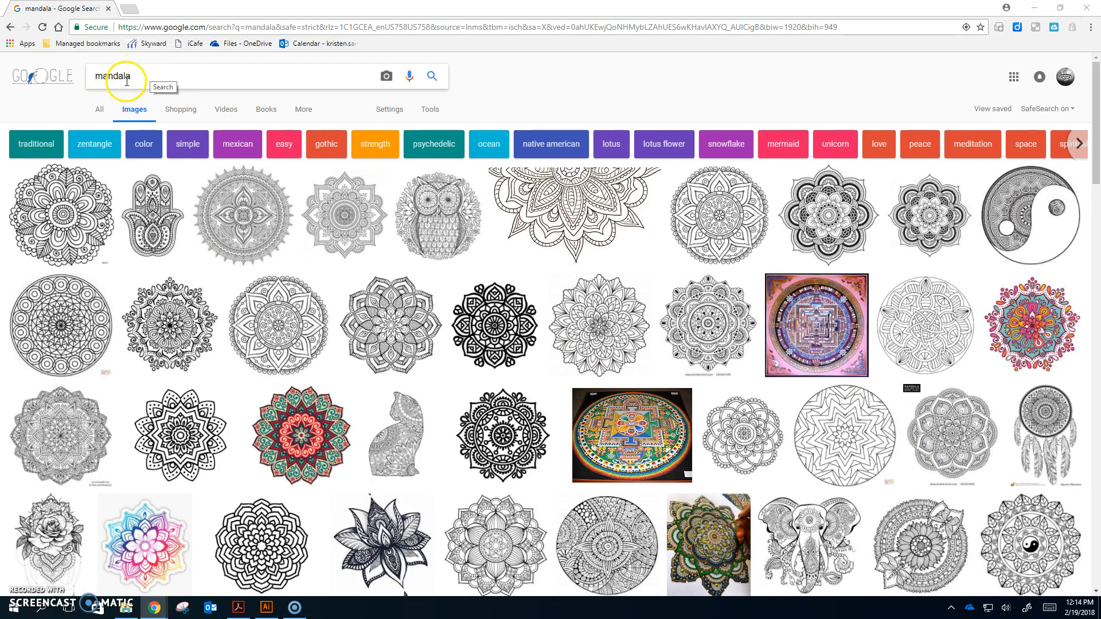
{"action": "left_click", "coordinate": [429, 110]}
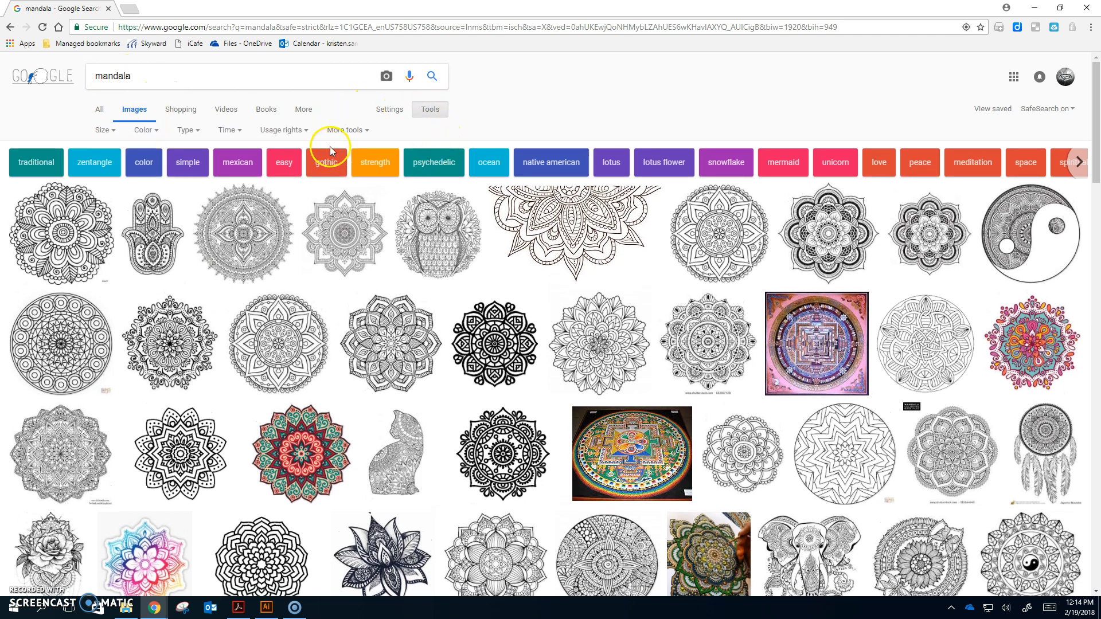
{"action": "left_click", "coordinate": [201, 130]}
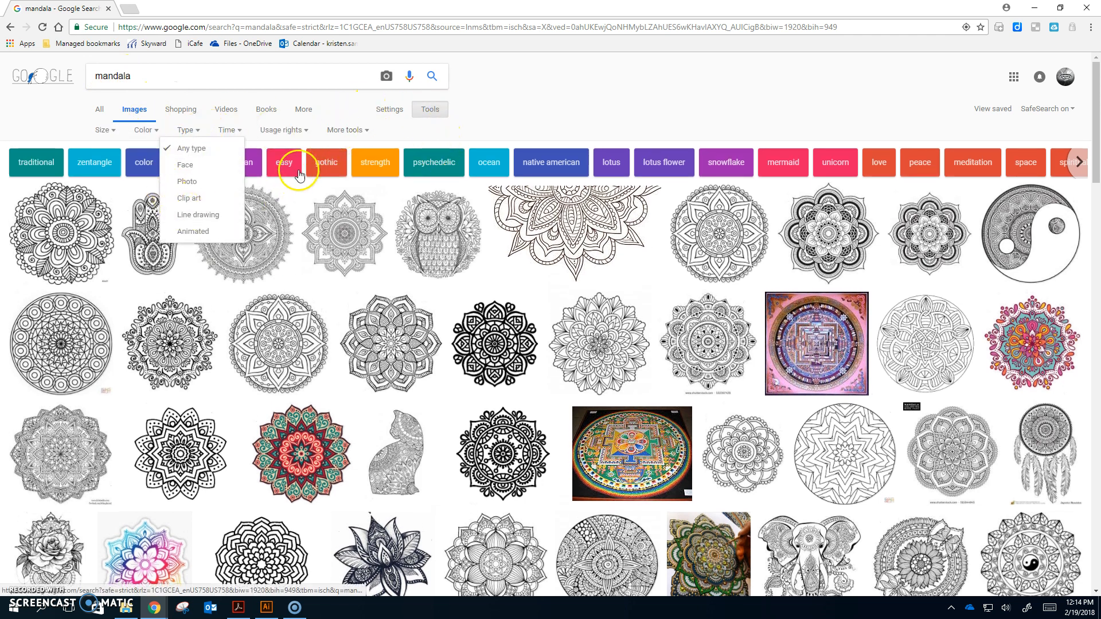
{"action": "left_click", "coordinate": [145, 130]}
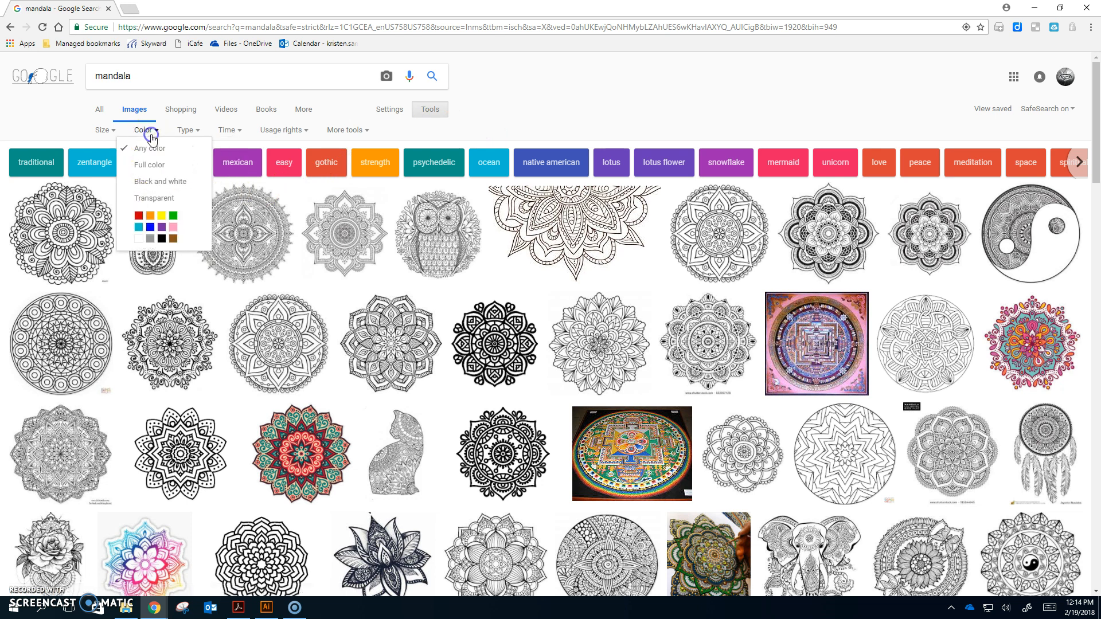
{"action": "left_click", "coordinate": [155, 197]}
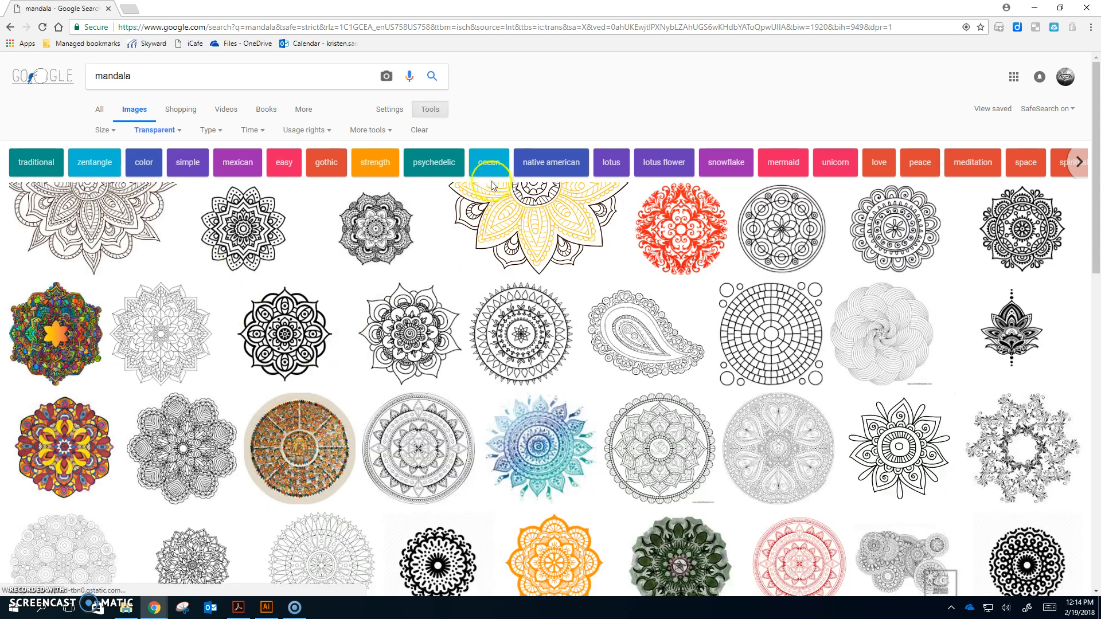
{"action": "left_click", "coordinate": [115, 131]}
{"action": "left_click", "coordinate": [108, 165]}
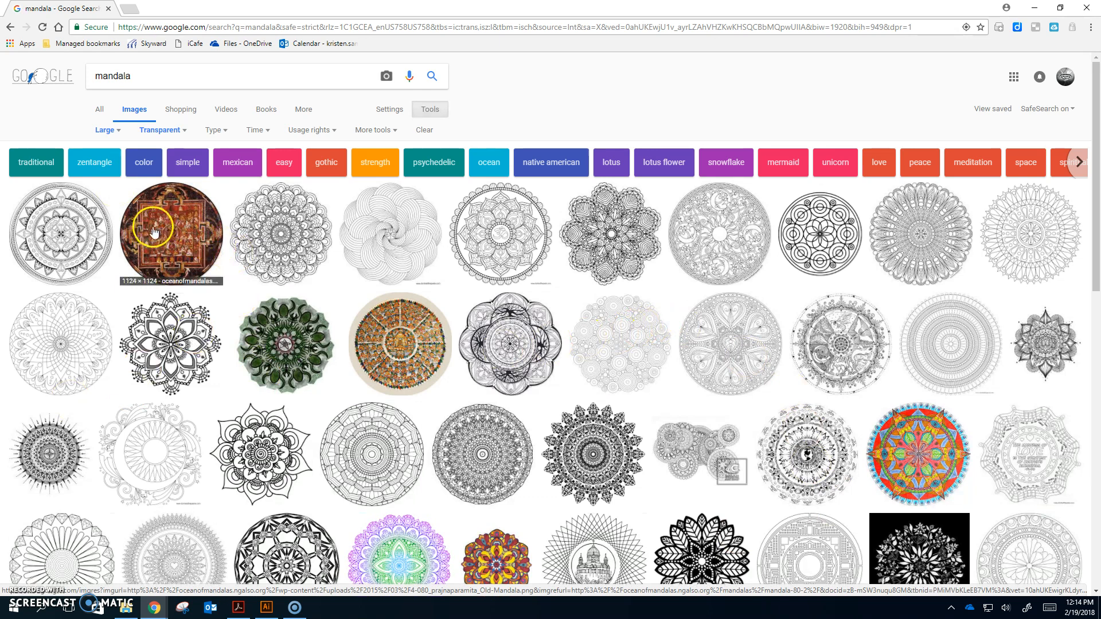
Browse the filtered mandala image results for a suitable design
{"action": "scroll", "coordinate": [578, 356], "scroll_direction": "down", "scroll_amount": 4}
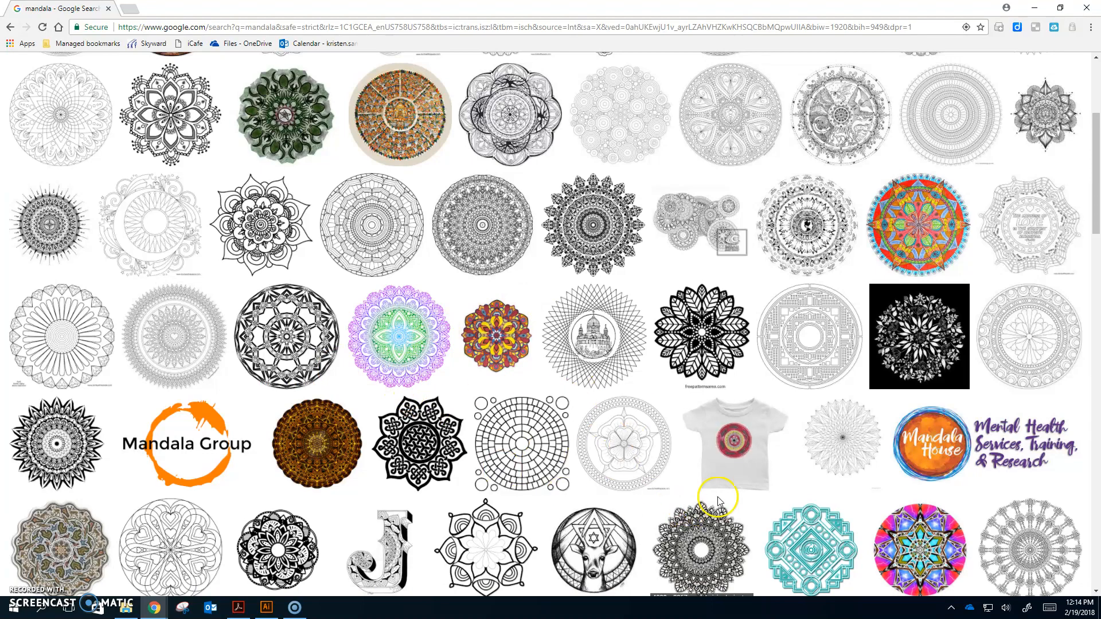
{"action": "scroll", "coordinate": [718, 500], "scroll_direction": "down", "scroll_amount": 4}
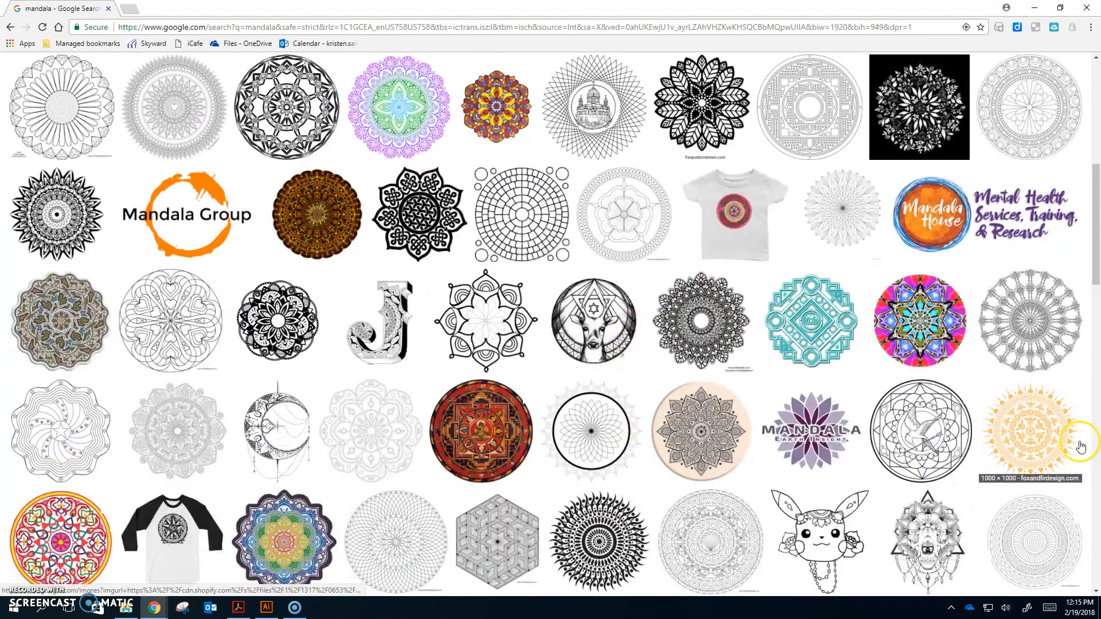
{"action": "scroll", "coordinate": [1081, 446], "scroll_direction": "down", "scroll_amount": 2}
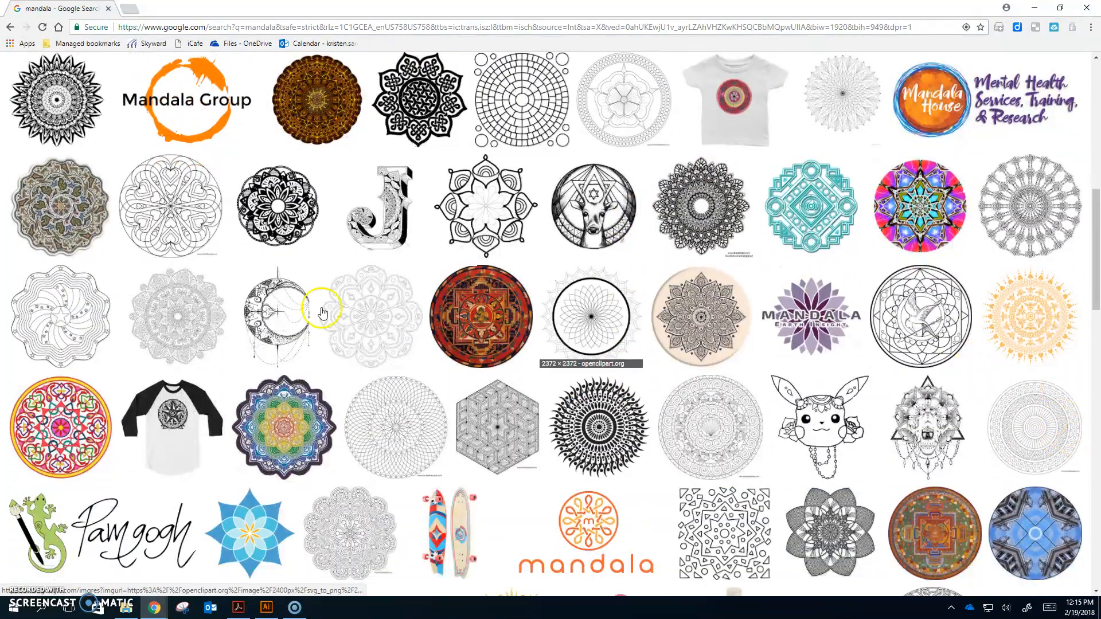
{"action": "scroll", "coordinate": [173, 424], "scroll_direction": "down", "scroll_amount": 1}
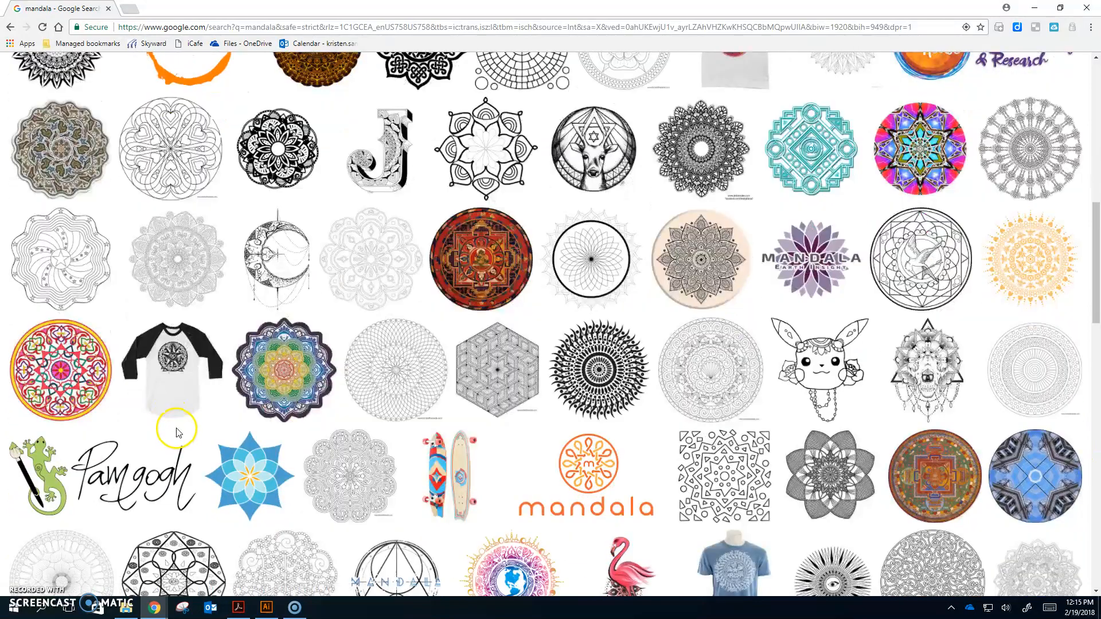
{"action": "scroll", "coordinate": [176, 431], "scroll_direction": "up", "scroll_amount": 15}
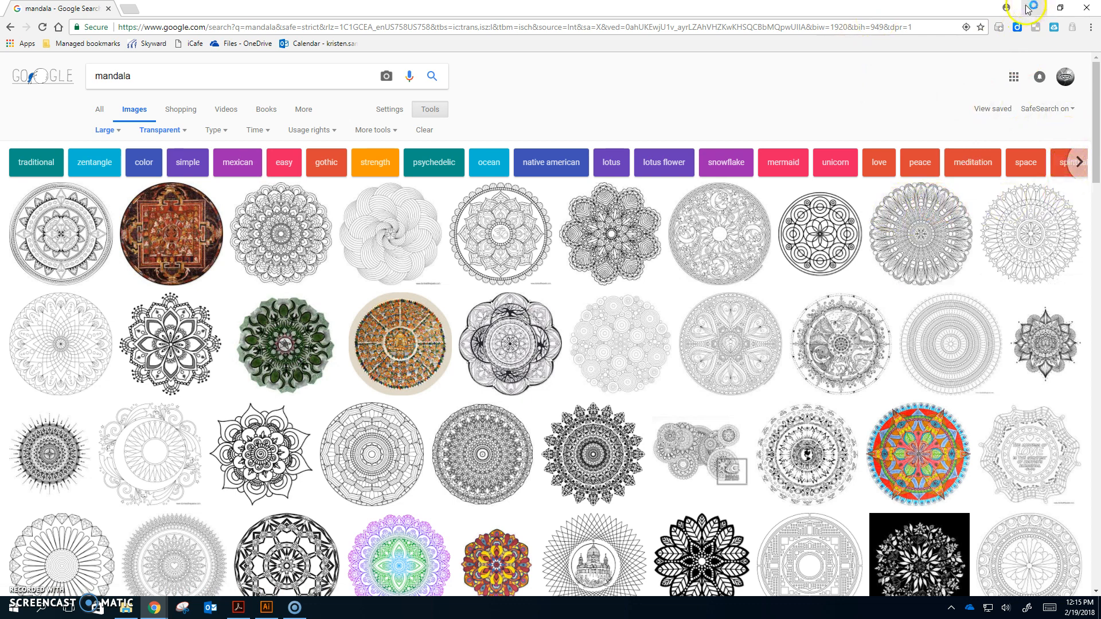
Switch to Illustrator and create a new 8.5 x 11 in document named with the student's last name and mandala1
{"action": "left_click", "coordinate": [266, 607]}
{"action": "left_click", "coordinate": [32, 8]}
{"action": "left_click", "coordinate": [36, 21]}
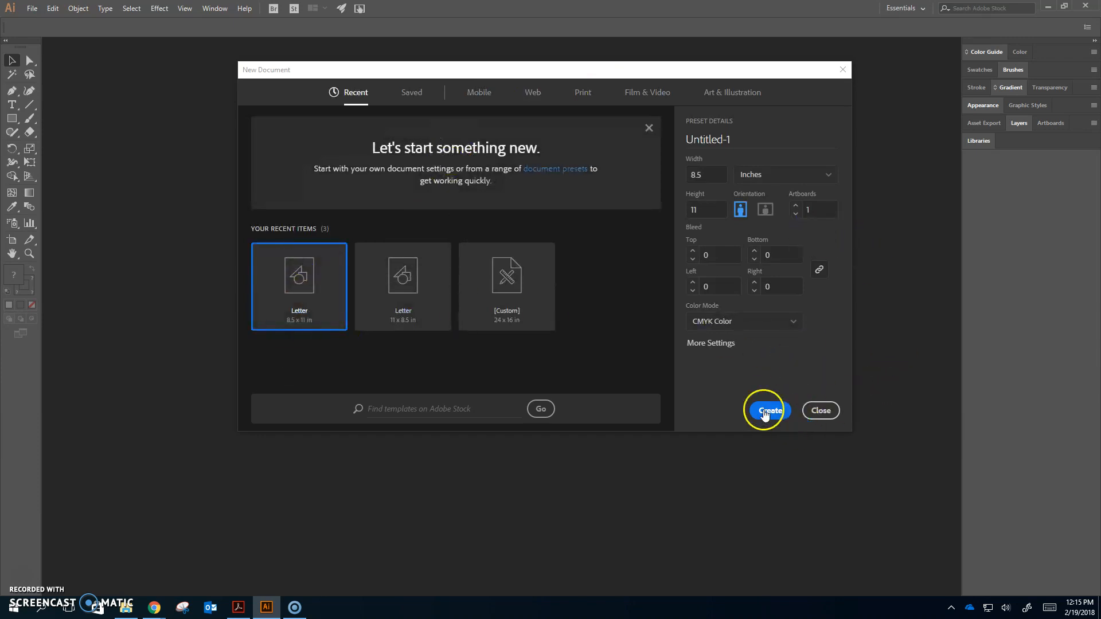
{"action": "left_click_drag", "start_coordinate": [727, 141], "coordinate": [639, 140]}
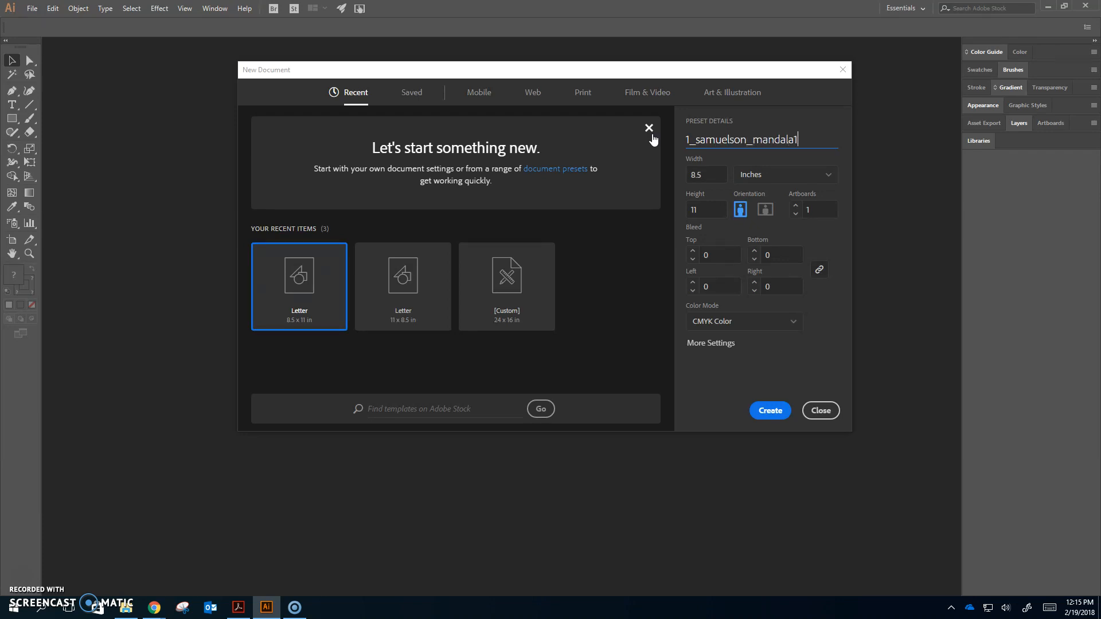
{"action": "left_click", "coordinate": [773, 411]}
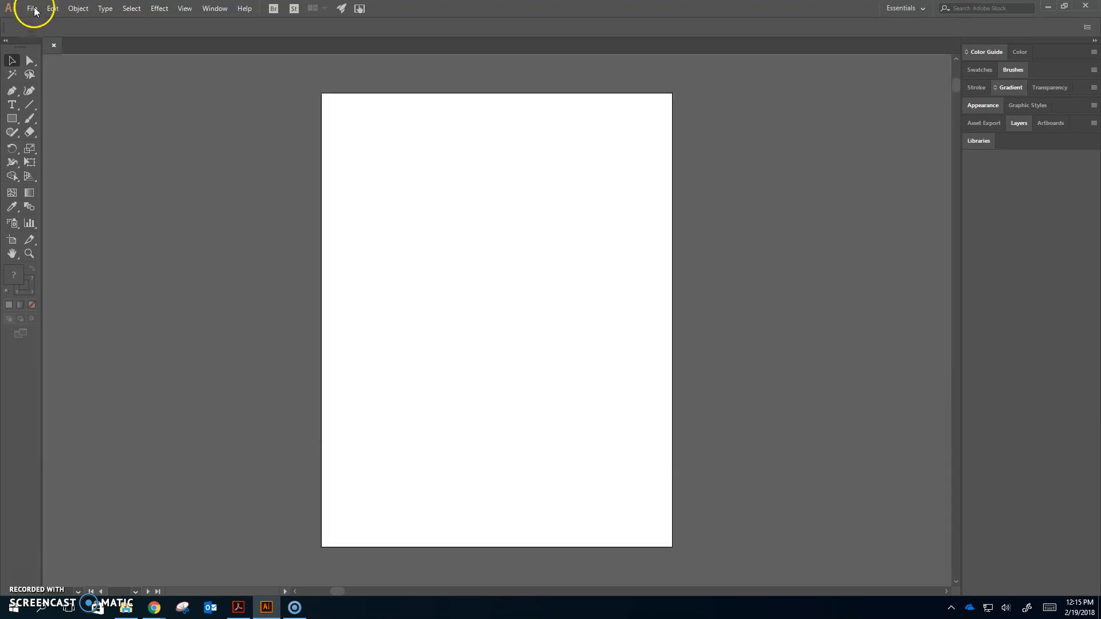
Place mandala.jpg from the Desktop onto the artboard
{"action": "left_click", "coordinate": [32, 9]}
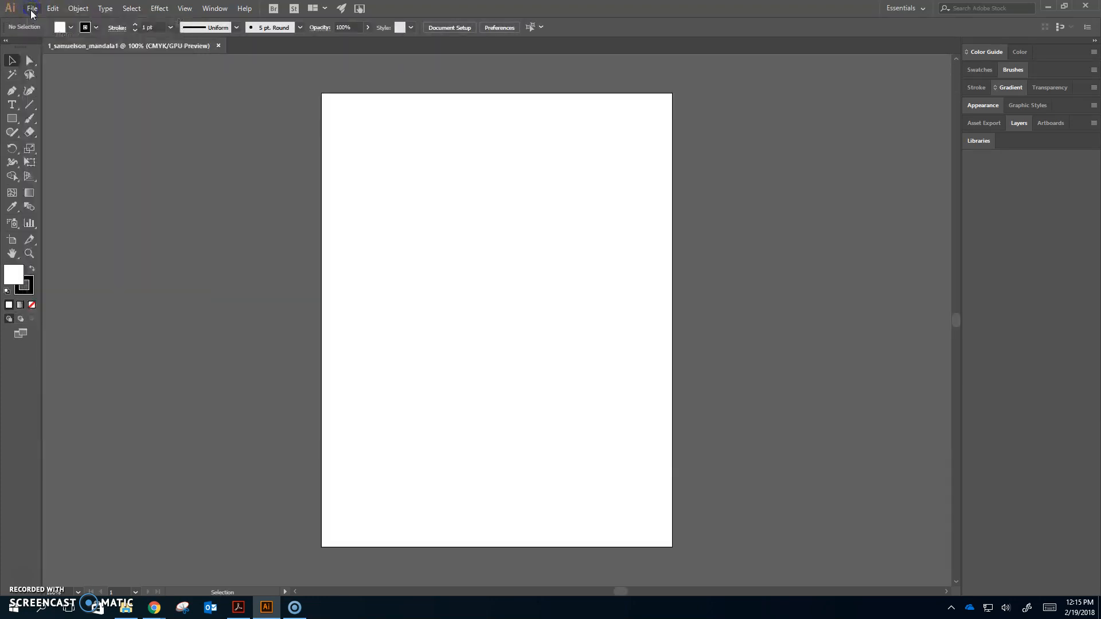
{"action": "left_click", "coordinate": [107, 195]}
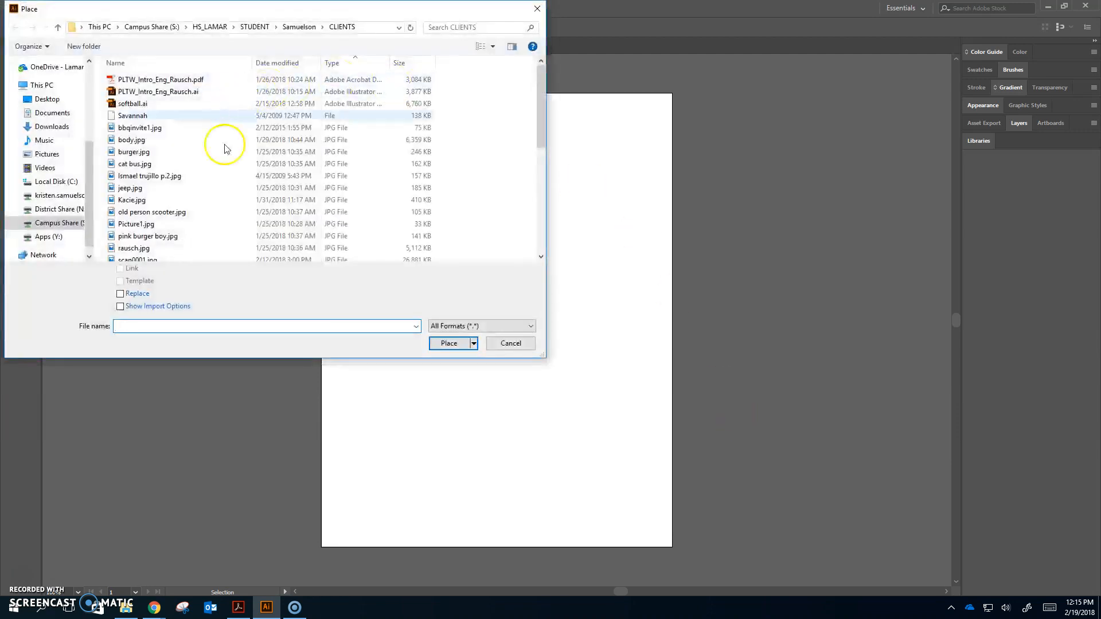
{"action": "left_click", "coordinate": [47, 99]}
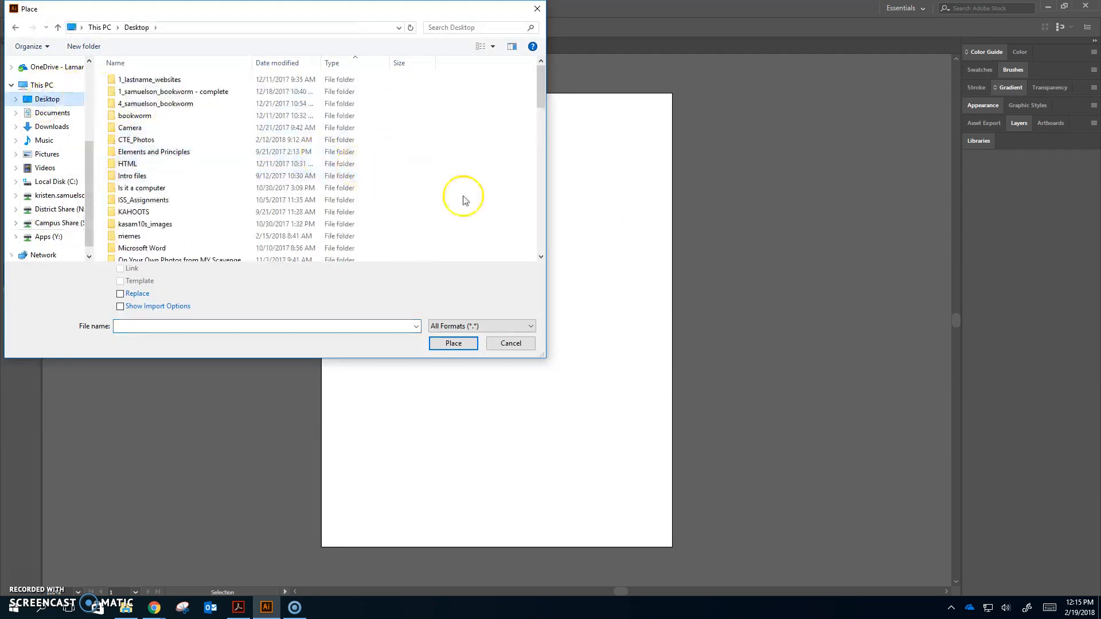
{"action": "scroll", "coordinate": [482, 225], "scroll_direction": "down", "scroll_amount": 10}
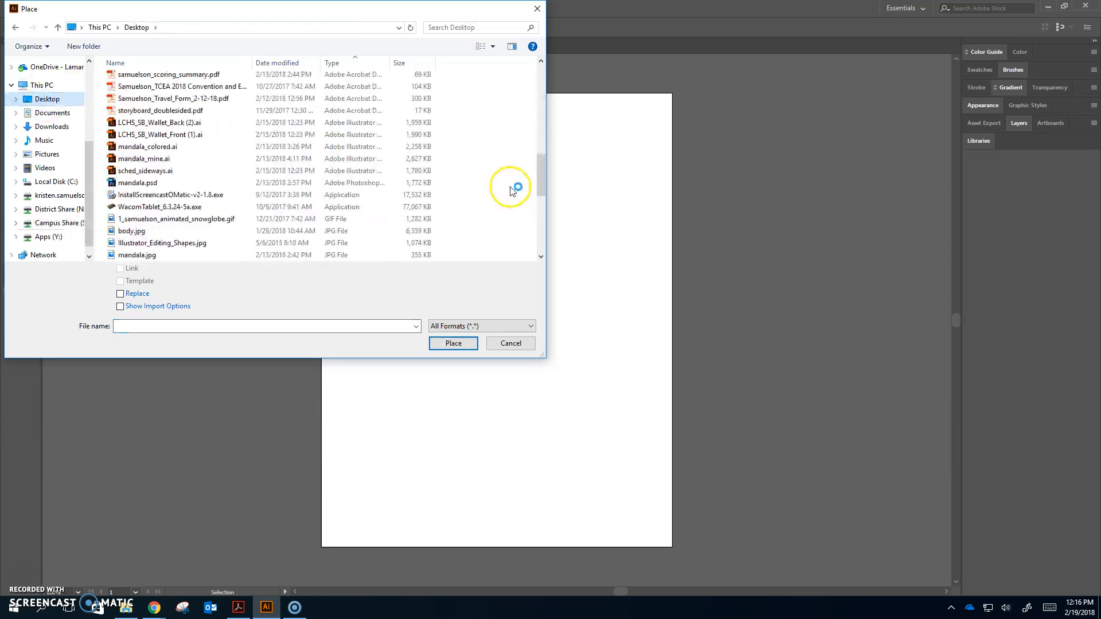
{"action": "scroll", "coordinate": [513, 191], "scroll_direction": "down", "scroll_amount": 1}
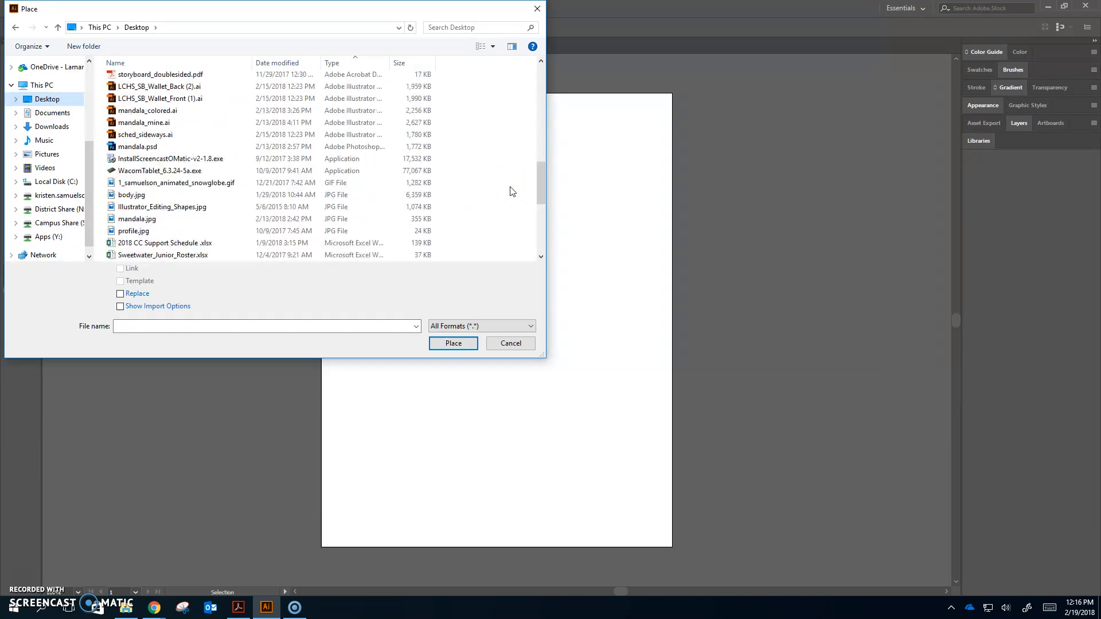
{"action": "left_click", "coordinate": [149, 221]}
{"action": "double_click", "coordinate": [149, 221]}
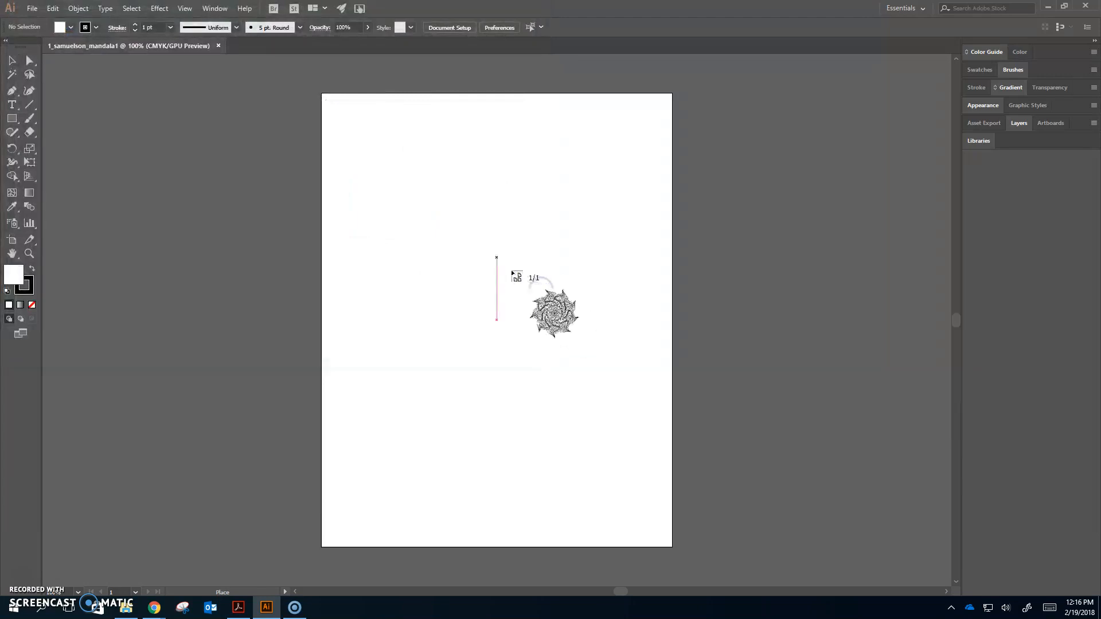
{"action": "left_click", "coordinate": [433, 236]}
Scale the placed mandala to fit inside the artboard, about 8.4 in wide
{"action": "left_click_drag", "start_coordinate": [676, 361], "coordinate": [621, 314]}
{"action": "left_click_drag", "start_coordinate": [613, 355], "coordinate": [564, 301]}
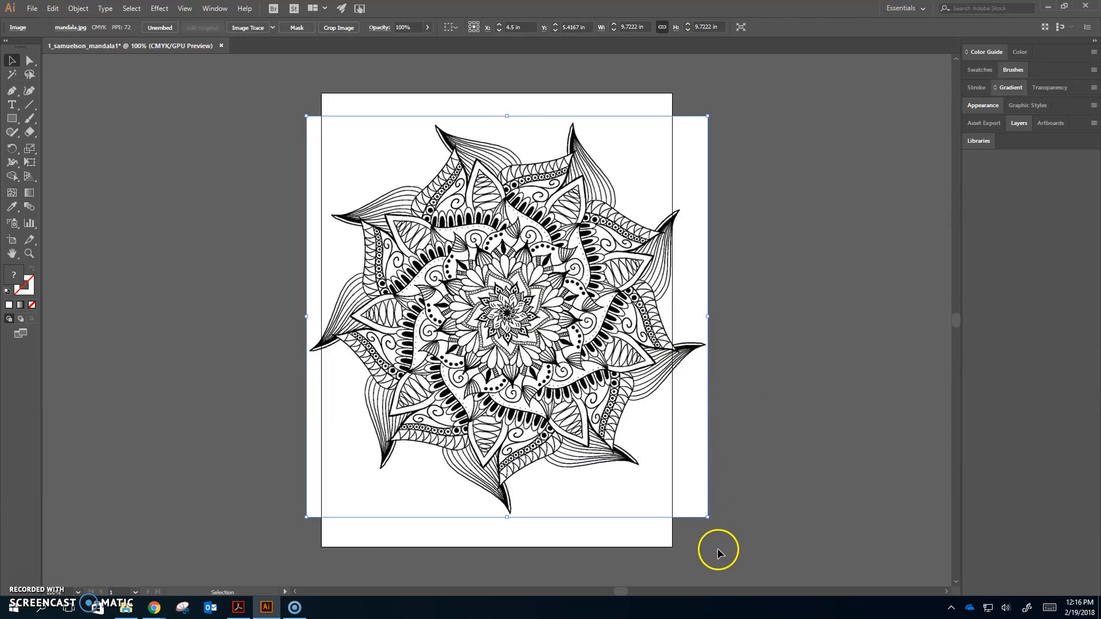
{"action": "left_click_drag", "start_coordinate": [708, 518], "coordinate": [676, 502]}
{"action": "left_click_drag", "start_coordinate": [304, 118], "coordinate": [322, 130]}
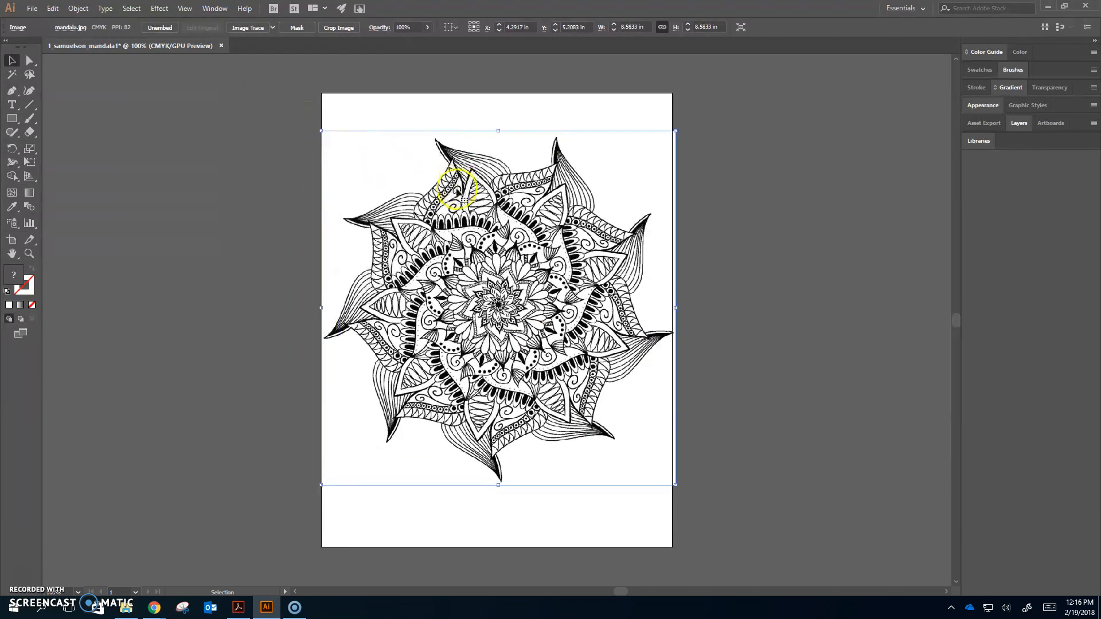
{"action": "left_click_drag", "start_coordinate": [676, 131], "coordinate": [668, 138]}
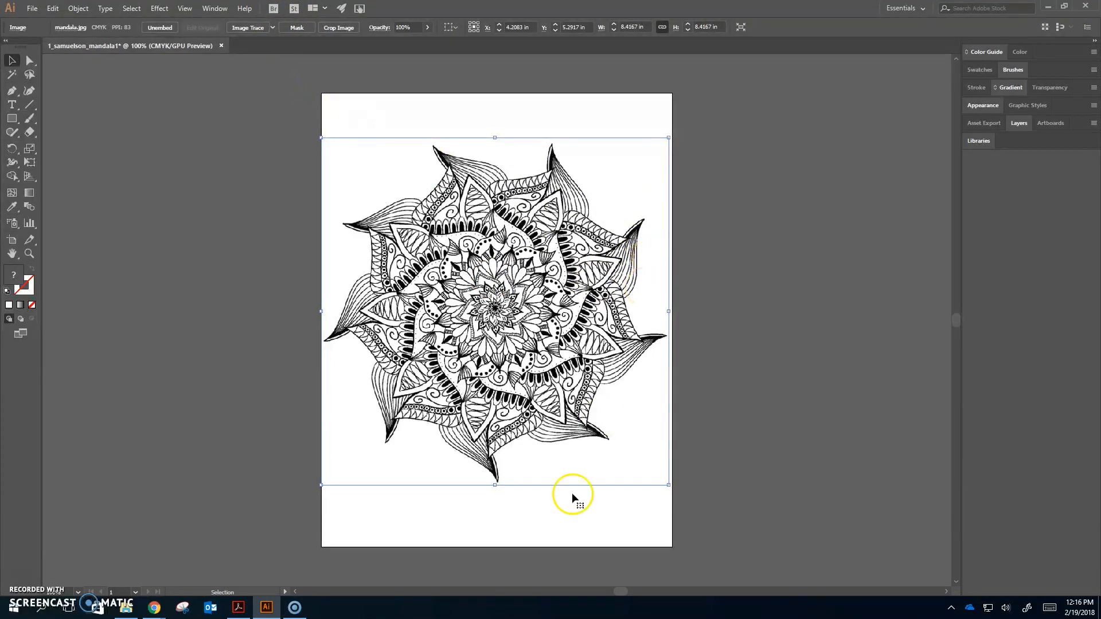
Delete the selected mandala image and undo the deletion
{"action": "key", "text": "Delete"}
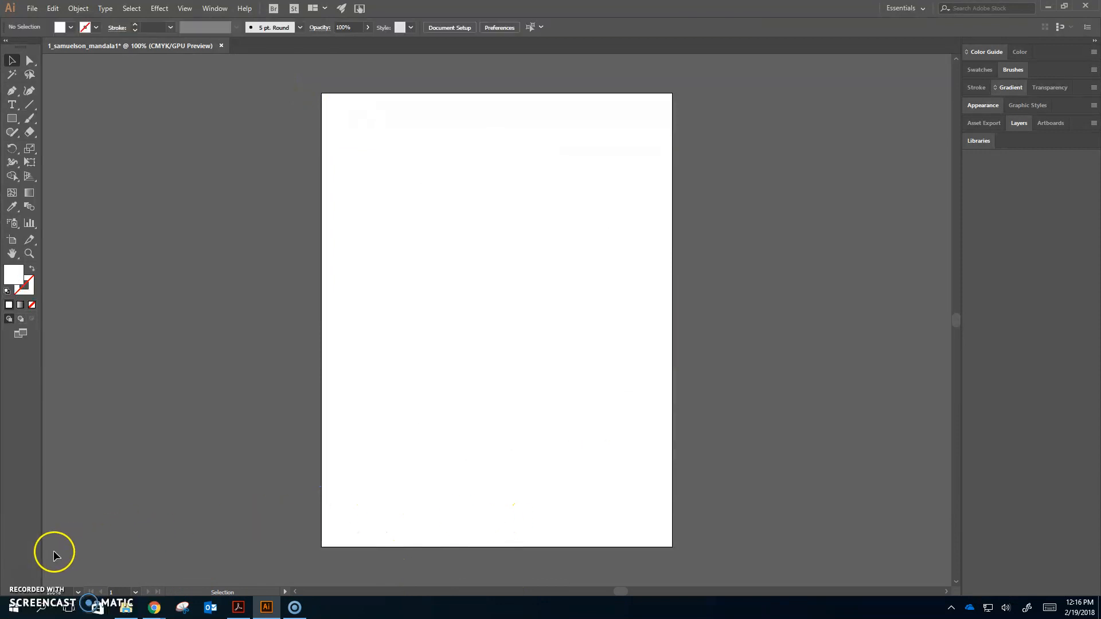
{"action": "key", "text": "ctrl+z"}
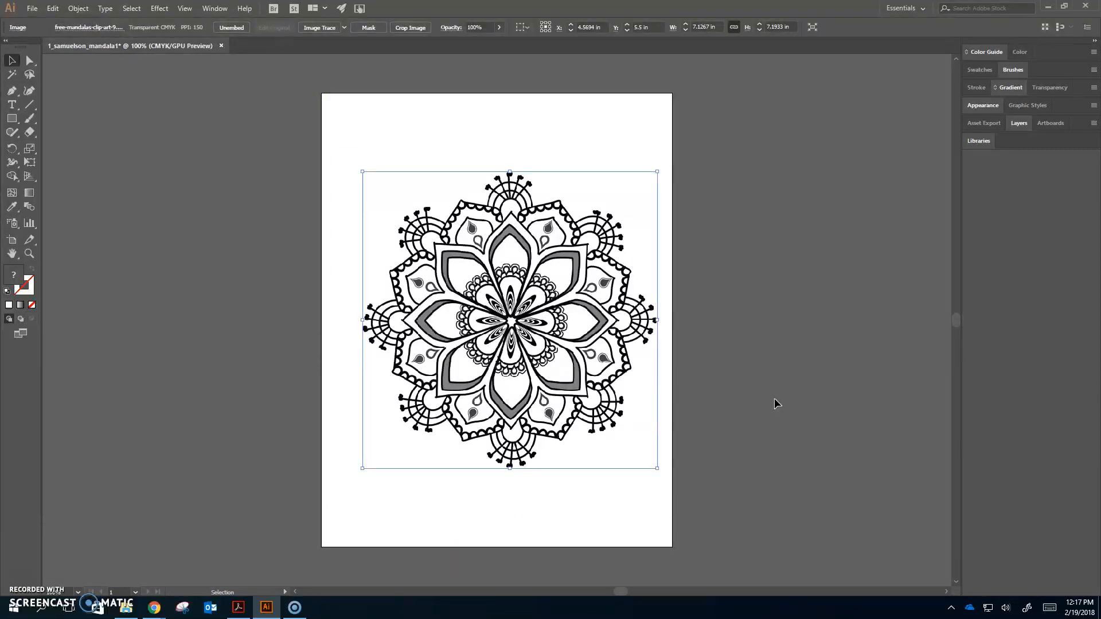
Nudge the clip-art mandala into place and trace it with the Black and White Logo preset
{"action": "left_click_drag", "start_coordinate": [533, 331], "coordinate": [520, 328]}
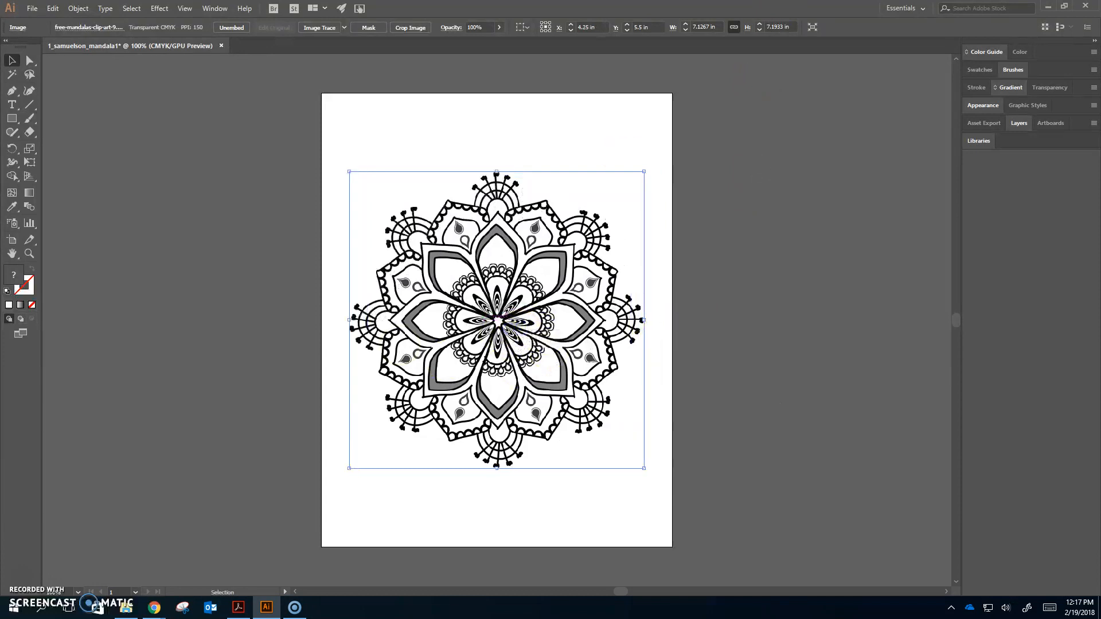
{"action": "left_click", "coordinate": [345, 28]}
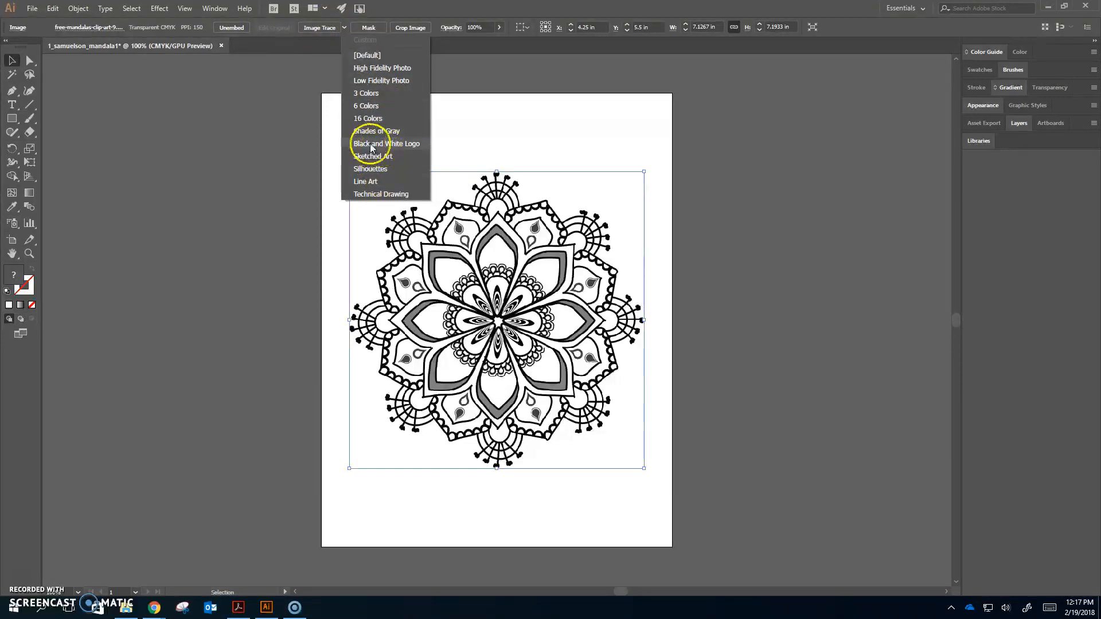
{"action": "left_click", "coordinate": [409, 144]}
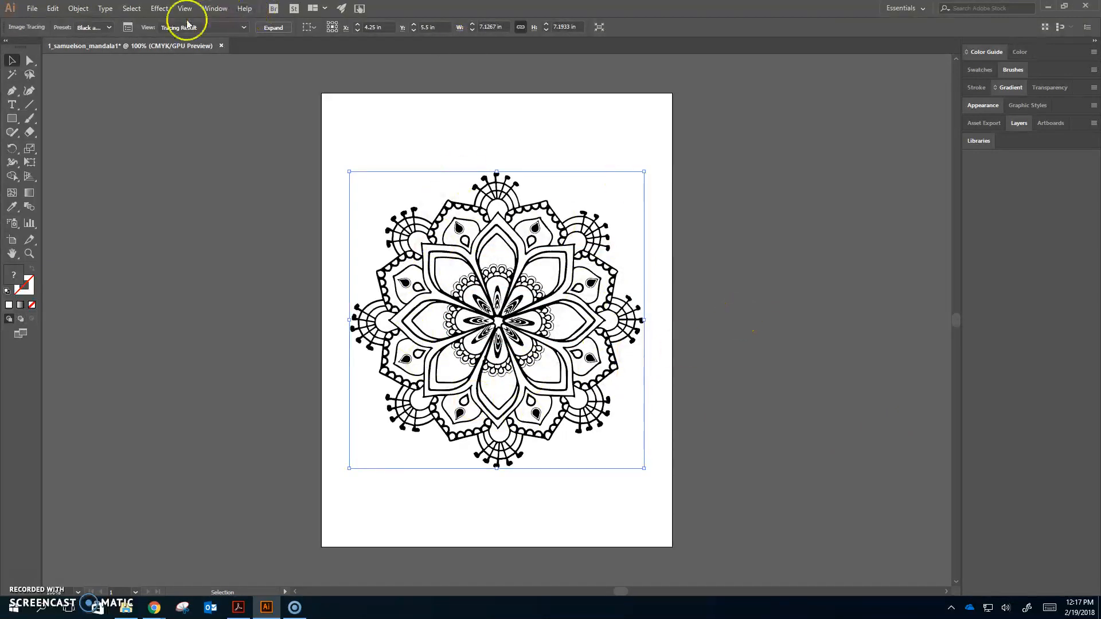
Open the Image Trace panel and enable Ignore White in its advanced options
{"action": "left_click", "coordinate": [129, 28]}
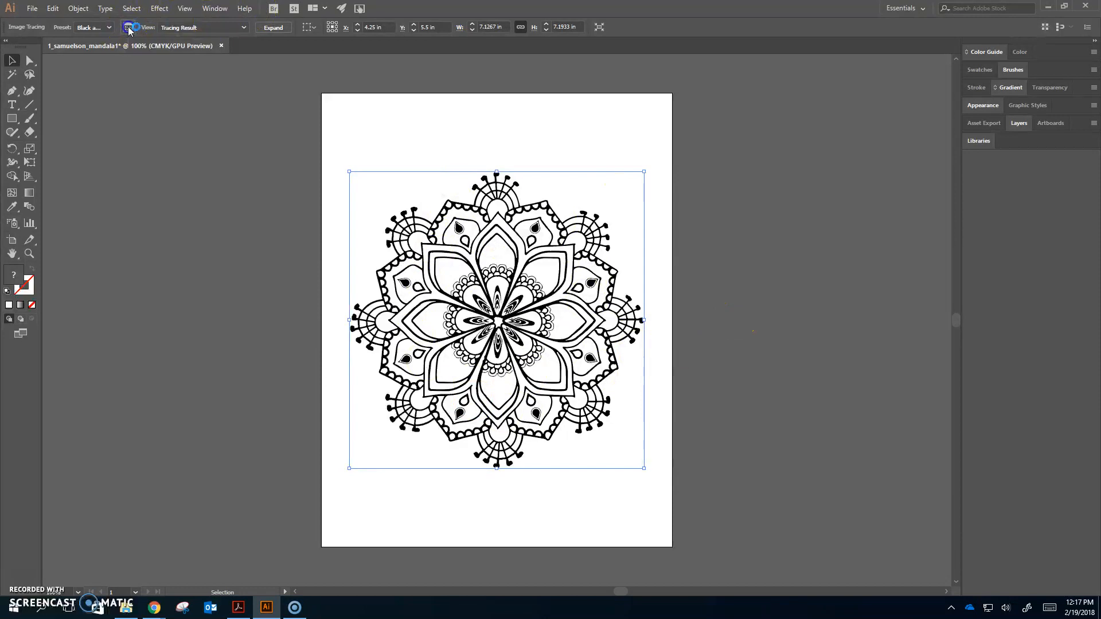
{"action": "left_click", "coordinate": [791, 324]}
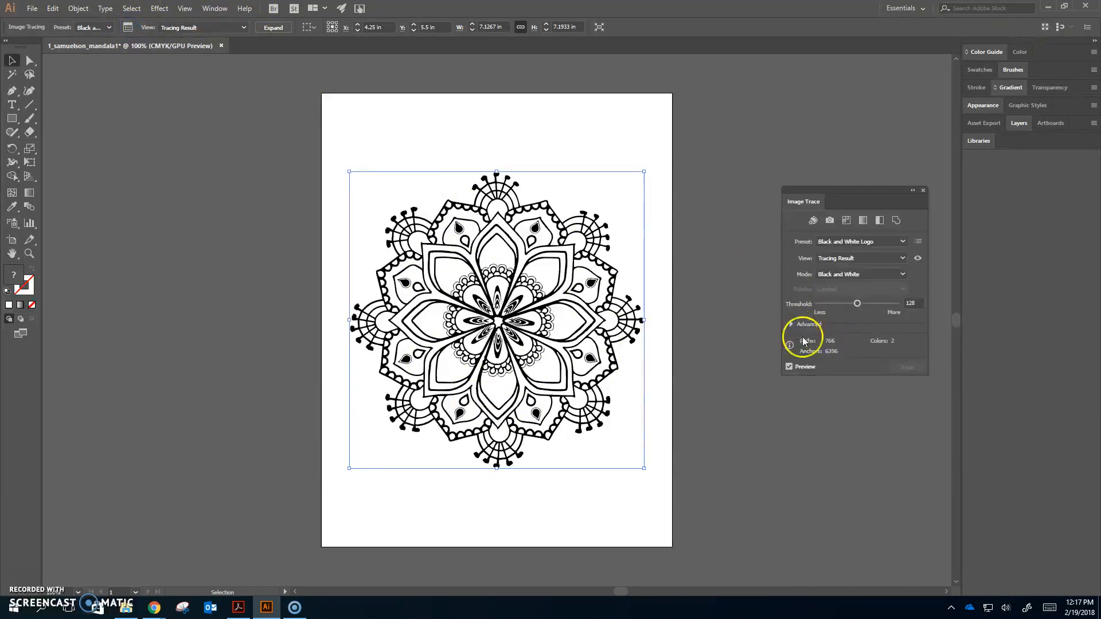
{"action": "left_click", "coordinate": [818, 452]}
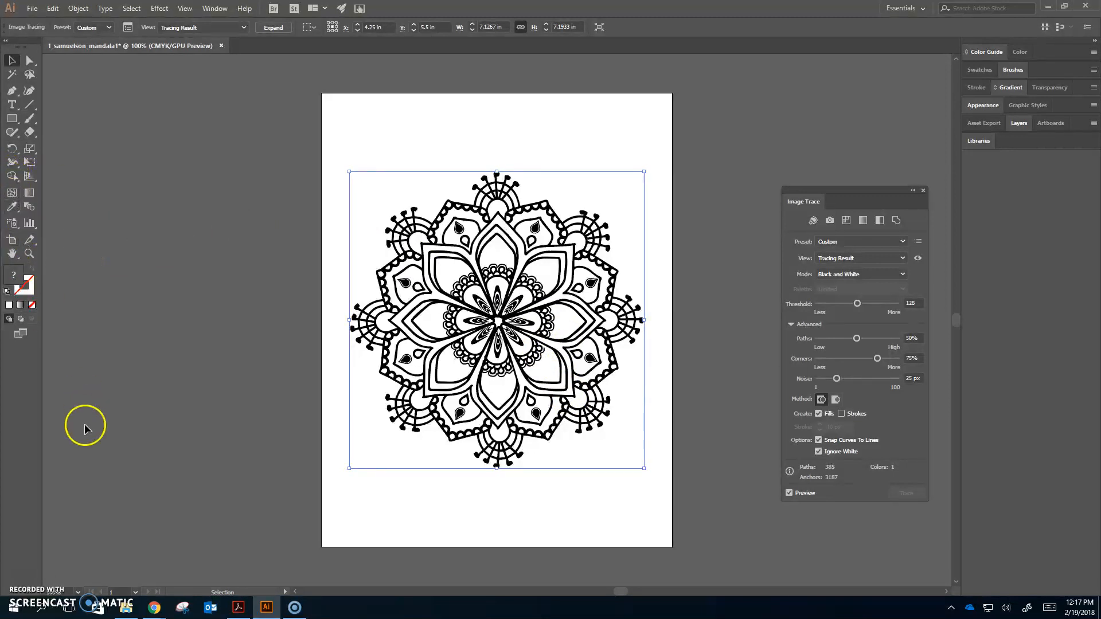
Switch to the Live Paint Bucket and set the fill colour to blue #005F84 in the Color Picker
{"action": "key", "text": "k"}
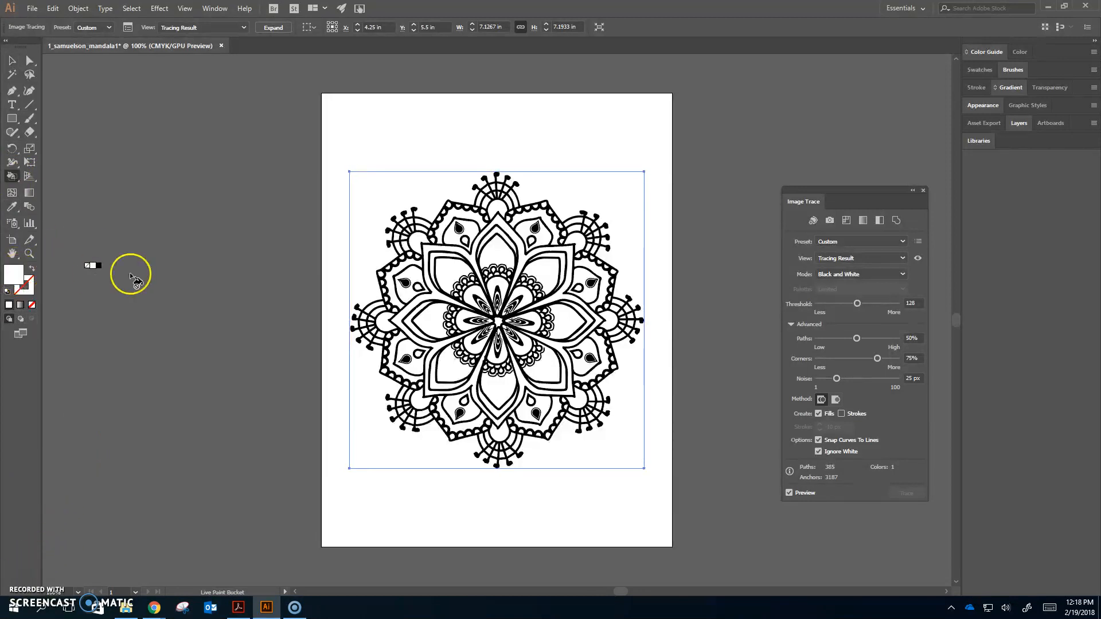
{"action": "double_click", "coordinate": [19, 277]}
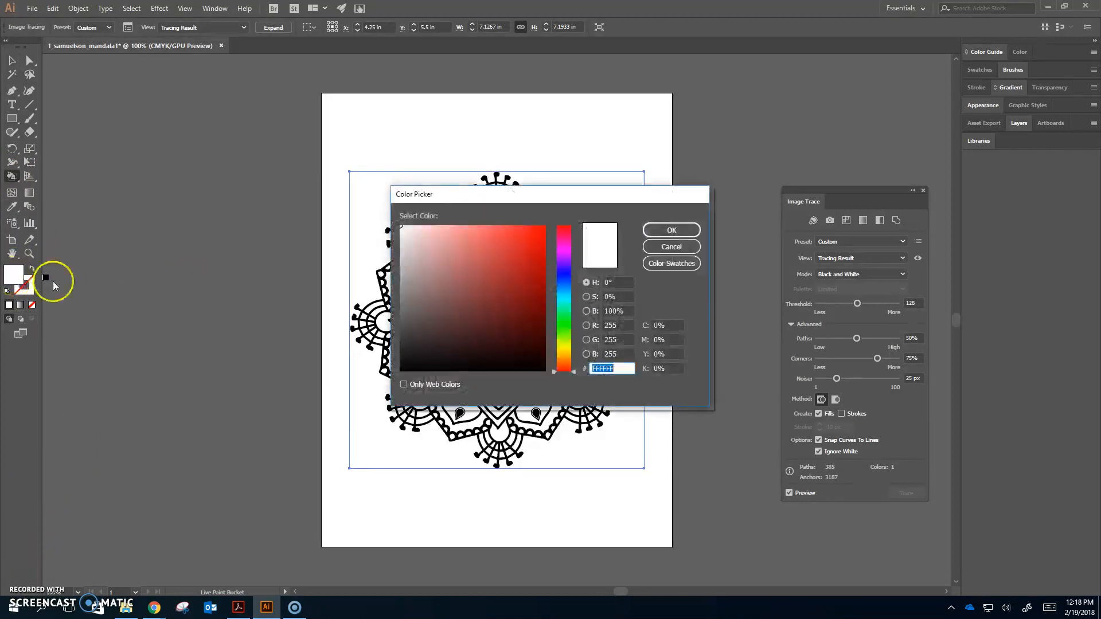
{"action": "left_click", "coordinate": [537, 234]}
{"action": "left_click_drag", "start_coordinate": [534, 238], "coordinate": [548, 296]}
{"action": "left_click", "coordinate": [566, 291]}
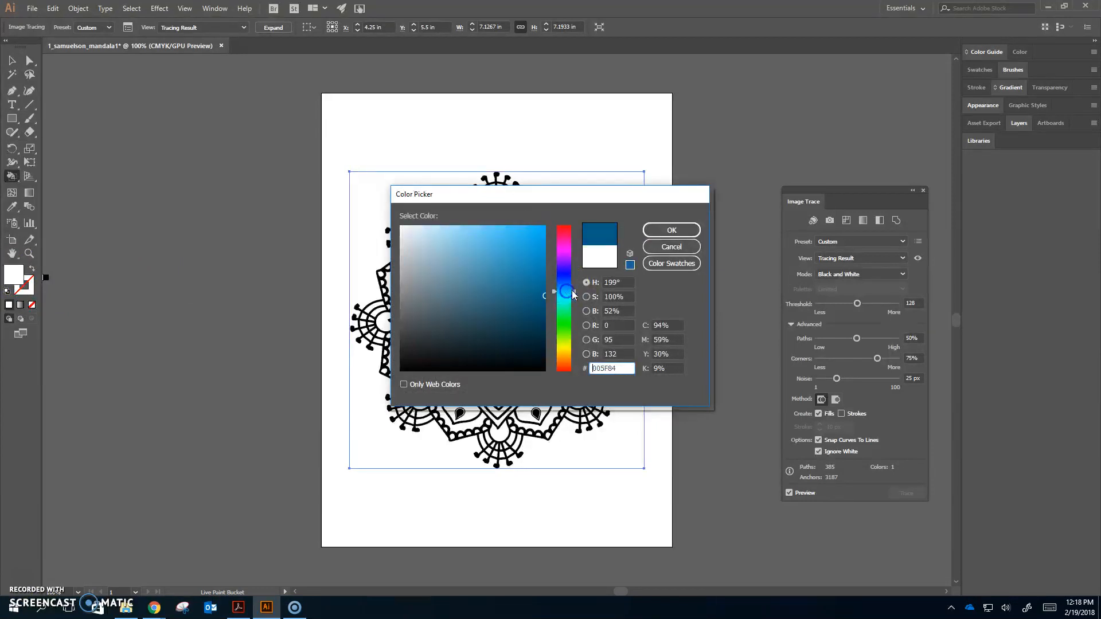
{"action": "left_click", "coordinate": [667, 230]}
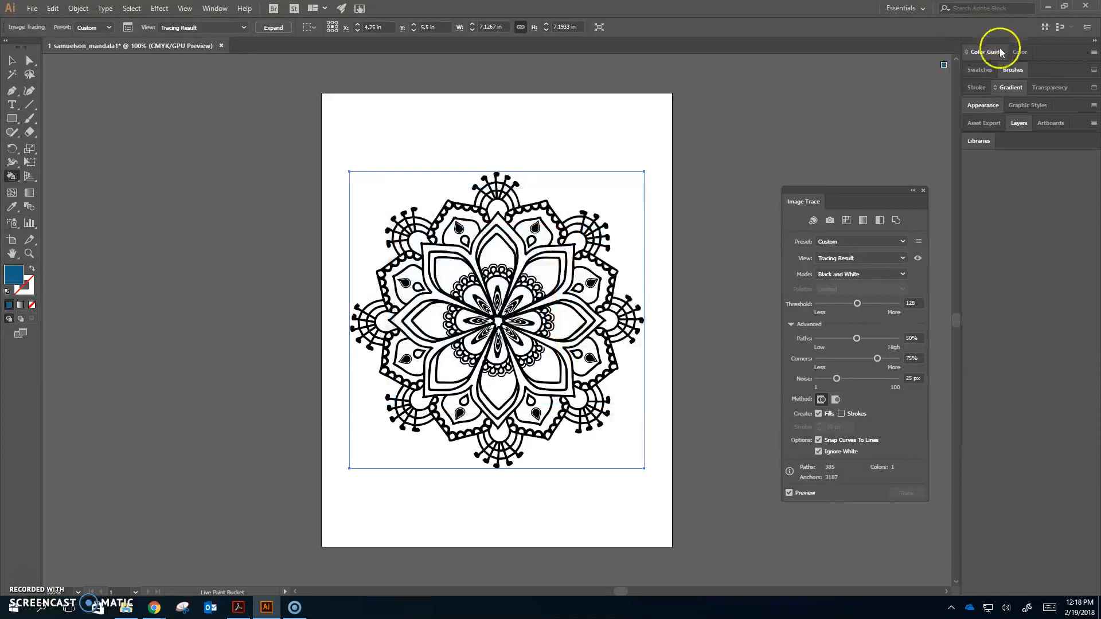
Open the Color Guide and apply the Analogous 2 harmony rule to the blue base colour
{"action": "left_click", "coordinate": [983, 52]}
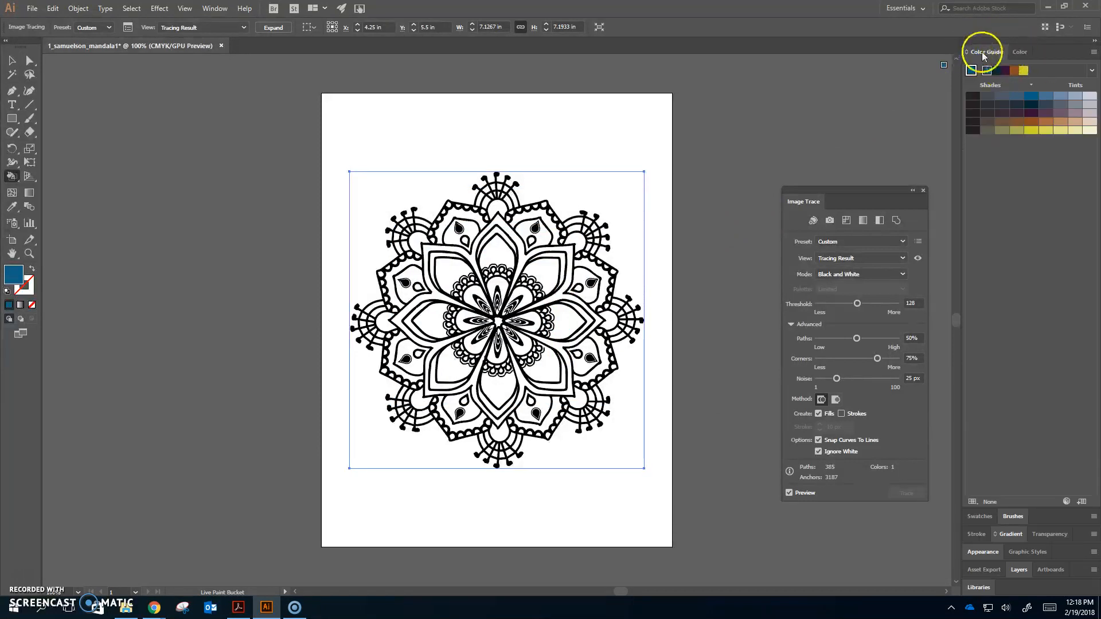
{"action": "left_click", "coordinate": [1023, 53]}
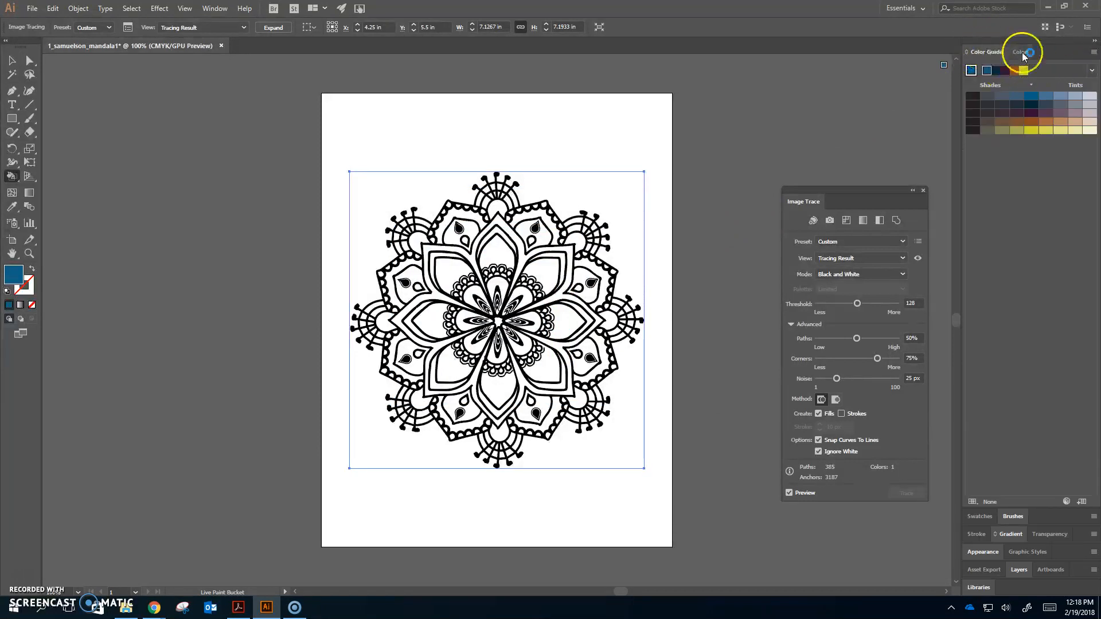
{"action": "left_click", "coordinate": [1091, 71]}
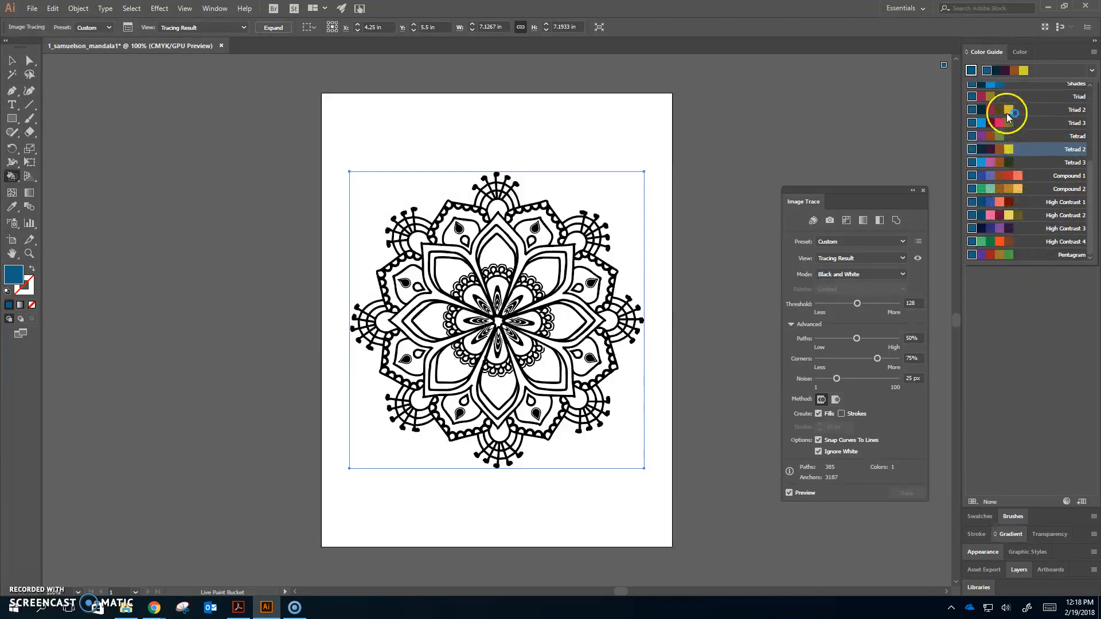
{"action": "scroll", "coordinate": [1040, 135], "scroll_direction": "up", "scroll_amount": 3}
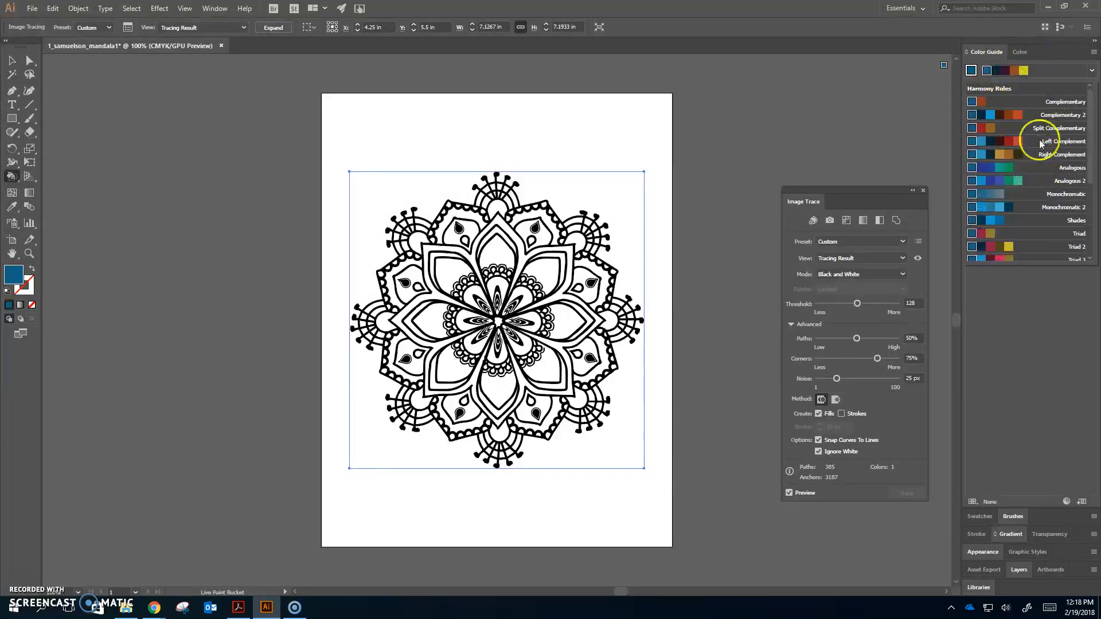
{"action": "left_click", "coordinate": [1005, 180]}
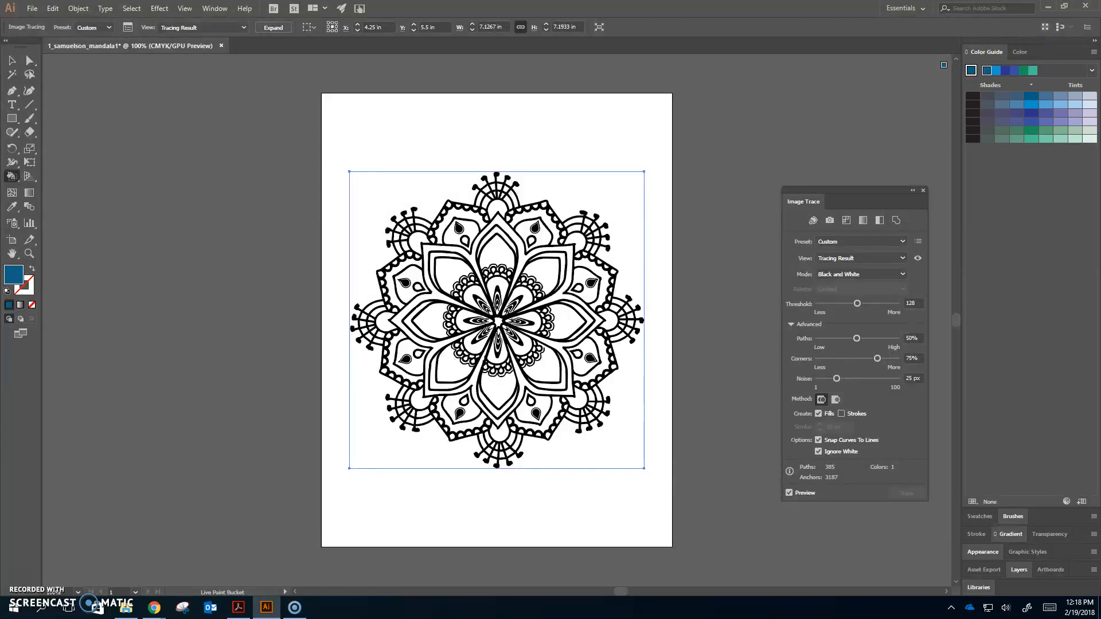
{"action": "left_click", "coordinate": [1091, 71]}
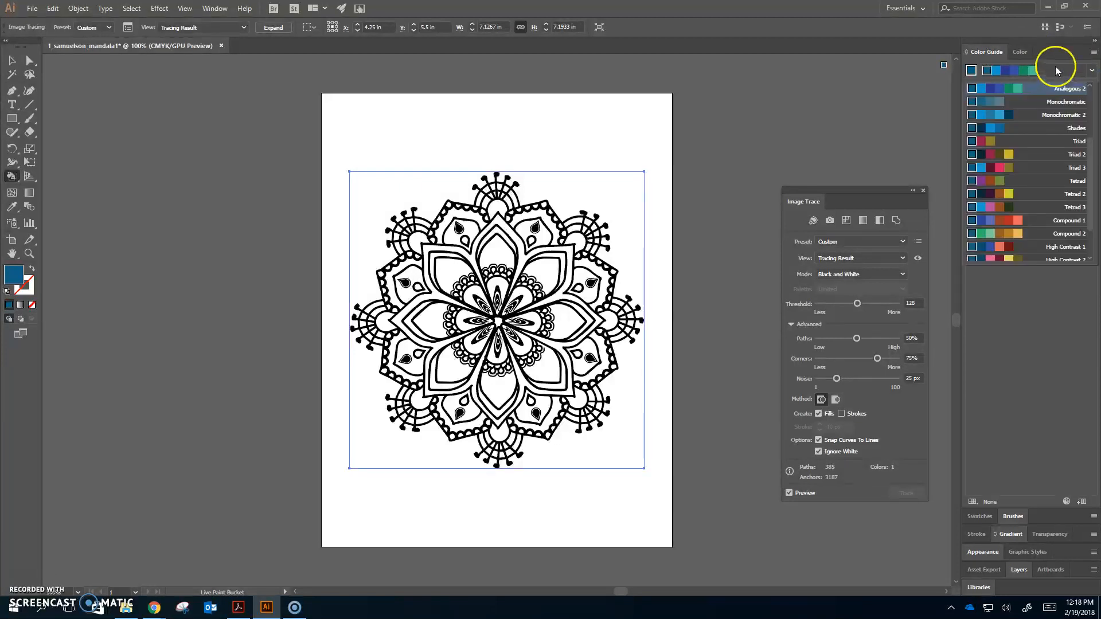
{"action": "left_click", "coordinate": [1077, 319]}
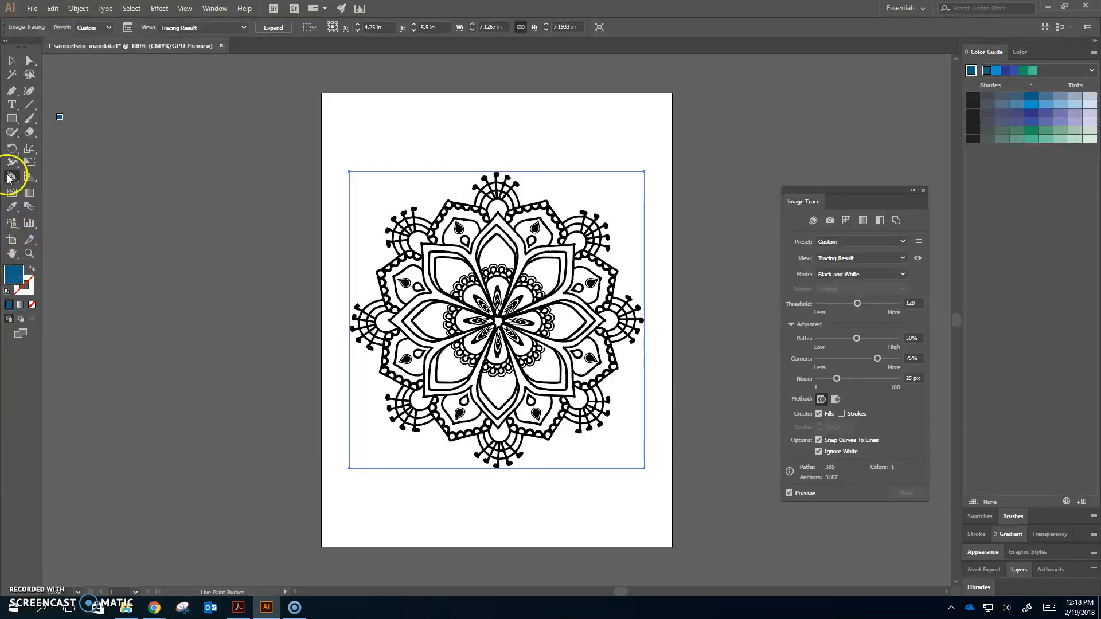
Try to fill a petal of the traced mandala with the Live Paint Bucket
{"action": "left_click", "coordinate": [493, 252]}
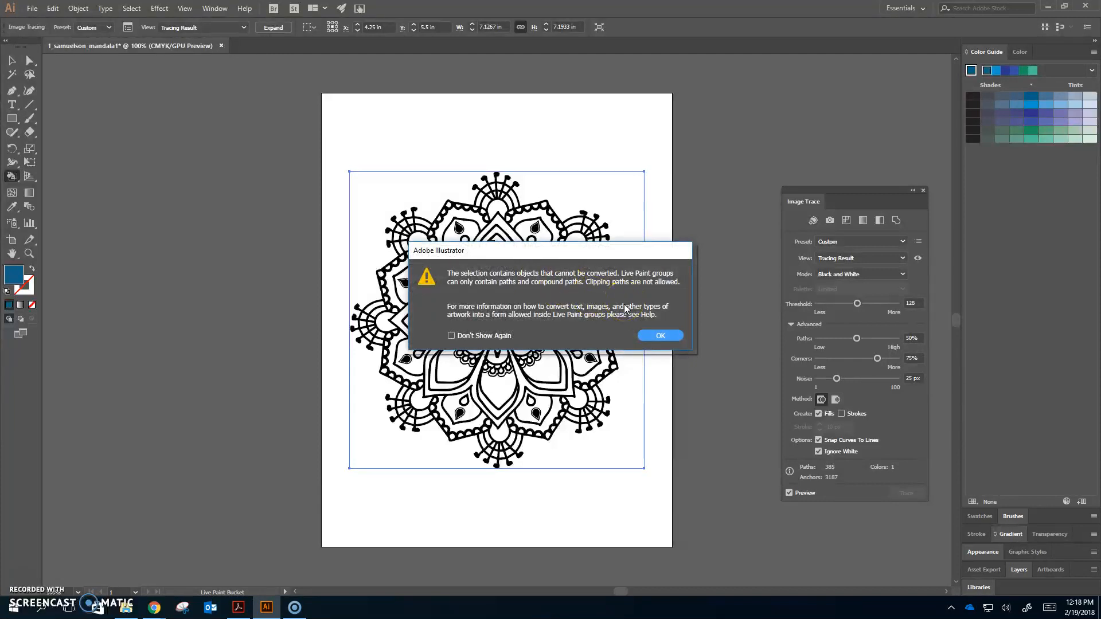
{"action": "left_click", "coordinate": [668, 335]}
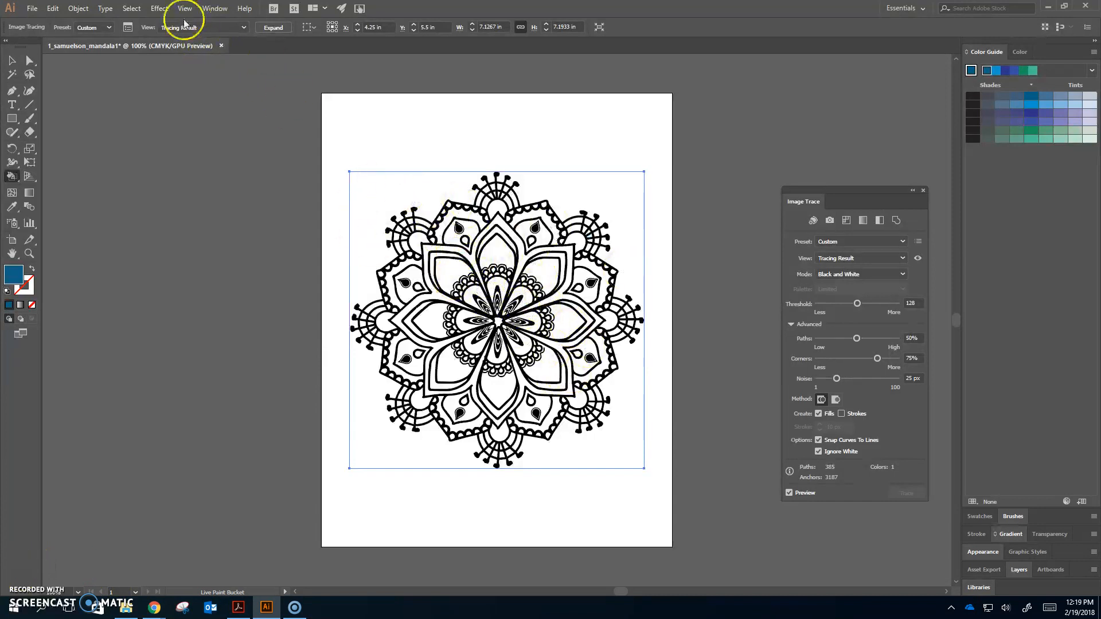
Expand the image trace of the mandala into paths
{"action": "left_click", "coordinate": [92, 10]}
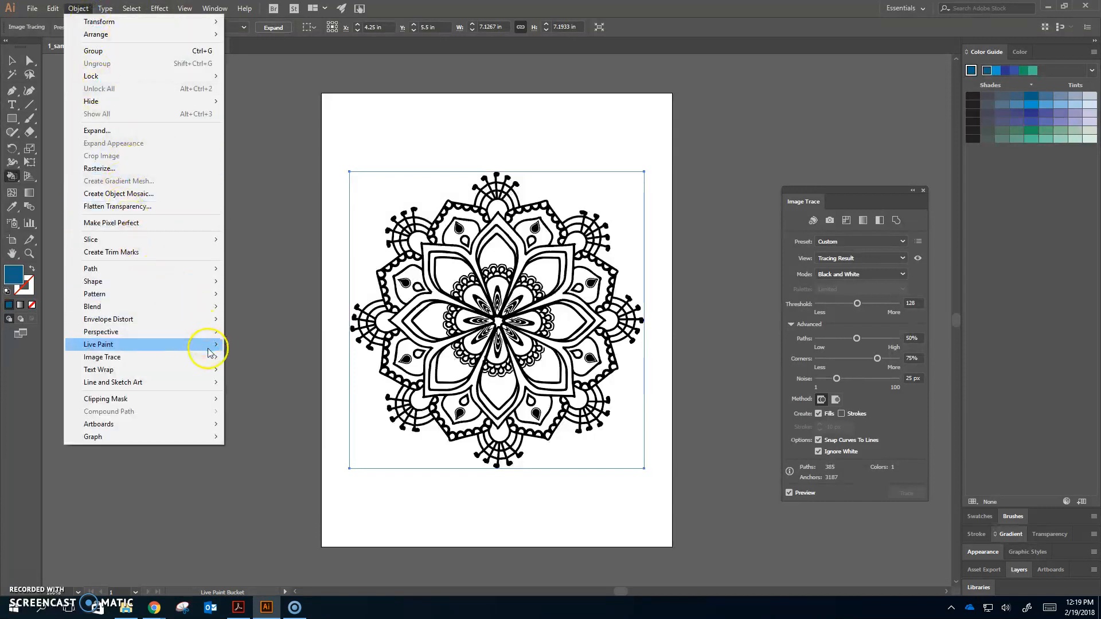
{"action": "mouse_move", "coordinate": [213, 362]}
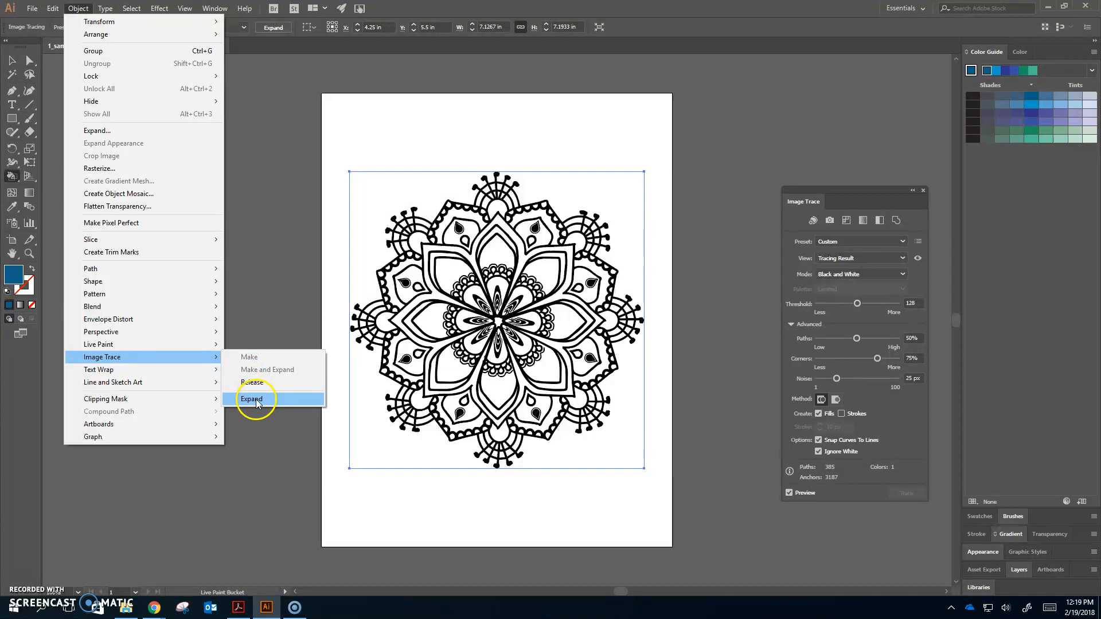
{"action": "left_click", "coordinate": [252, 400]}
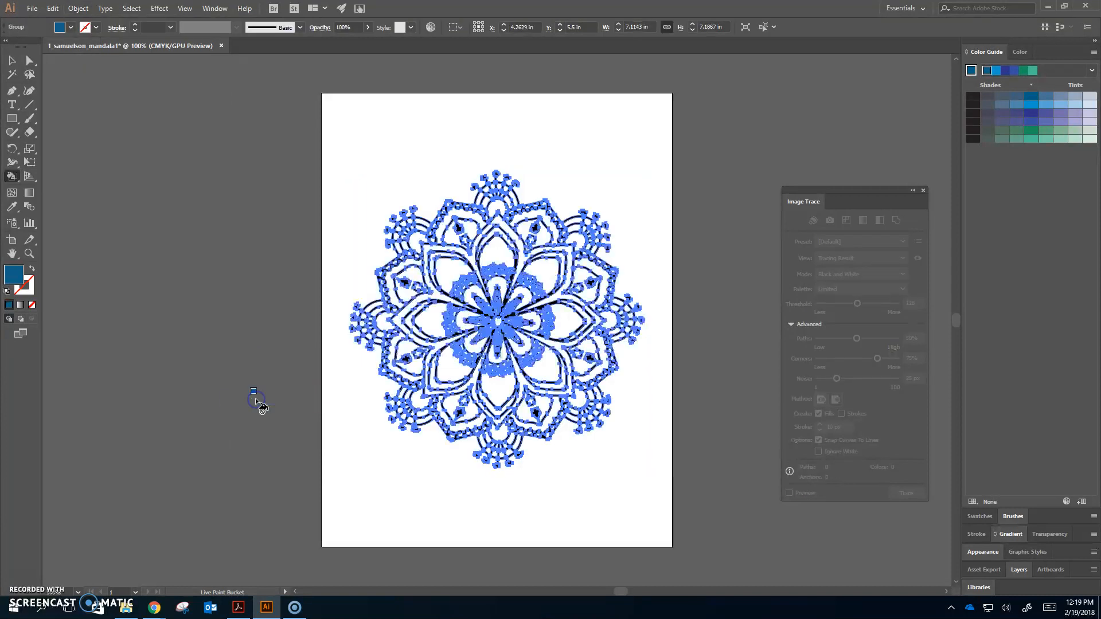
Select the expanded mandala and enlarge it to about 8.4 by 8.5 in
{"action": "left_click", "coordinate": [12, 60]}
{"action": "left_click", "coordinate": [219, 128]}
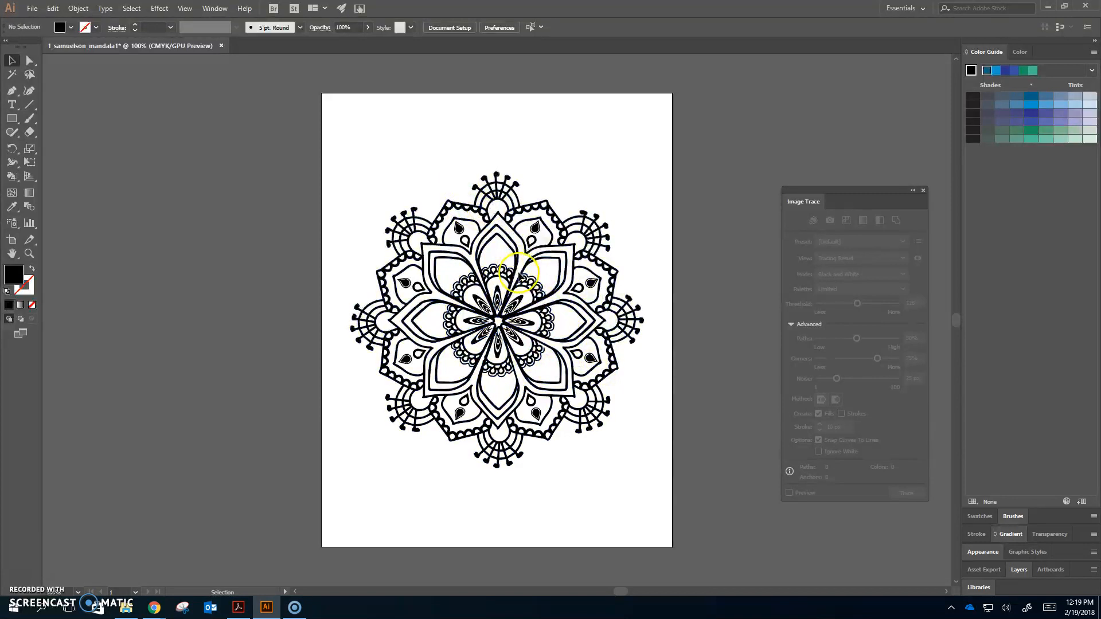
{"action": "left_click", "coordinate": [504, 259]}
{"action": "left_click_drag", "start_coordinate": [577, 301], "coordinate": [551, 254]}
{"action": "left_click_drag", "start_coordinate": [620, 420], "coordinate": [681, 472]}
{"action": "key", "text": "Left"}
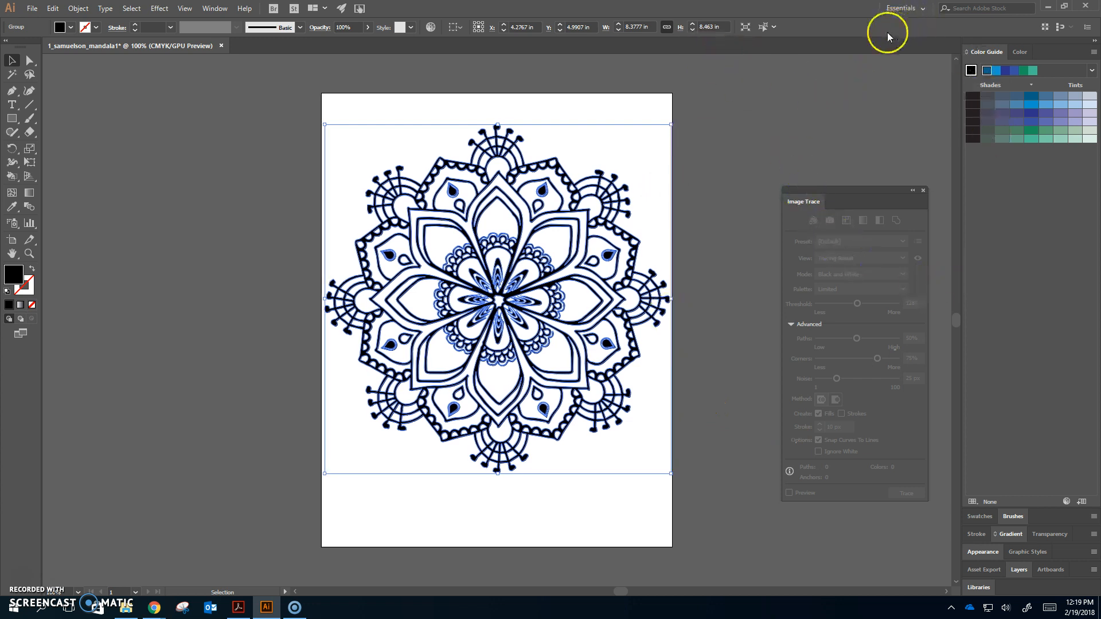
Center the mandala horizontally and vertically on the artboard using the Align panel
{"action": "left_click", "coordinate": [211, 8]}
{"action": "left_click", "coordinate": [294, 123]}
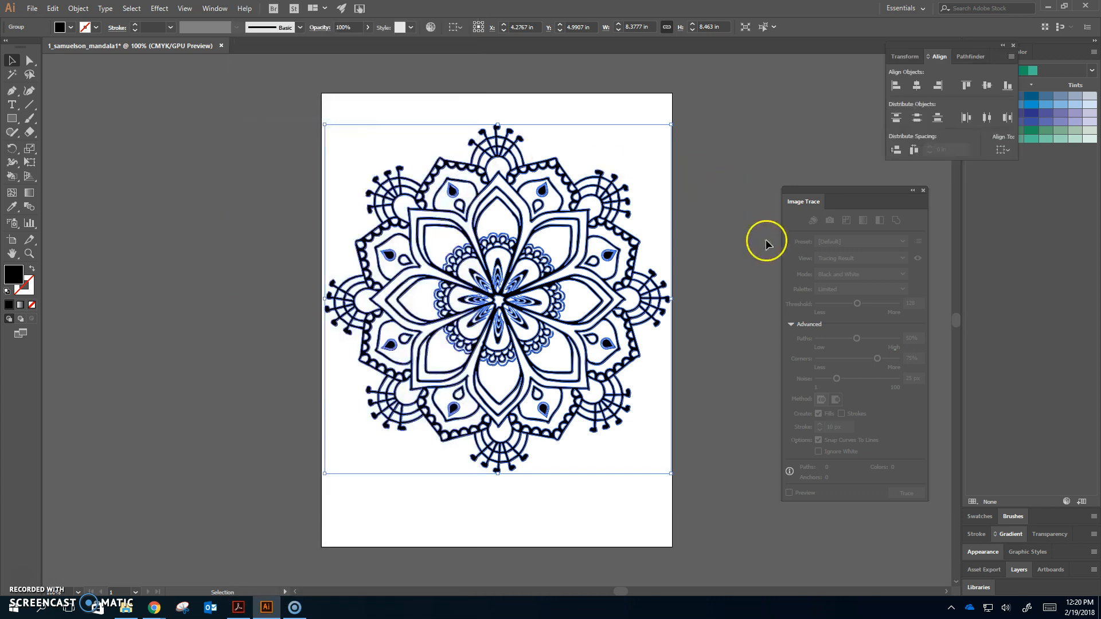
{"action": "left_click", "coordinate": [1003, 150]}
{"action": "left_click", "coordinate": [1030, 189]}
{"action": "left_click", "coordinate": [917, 86]}
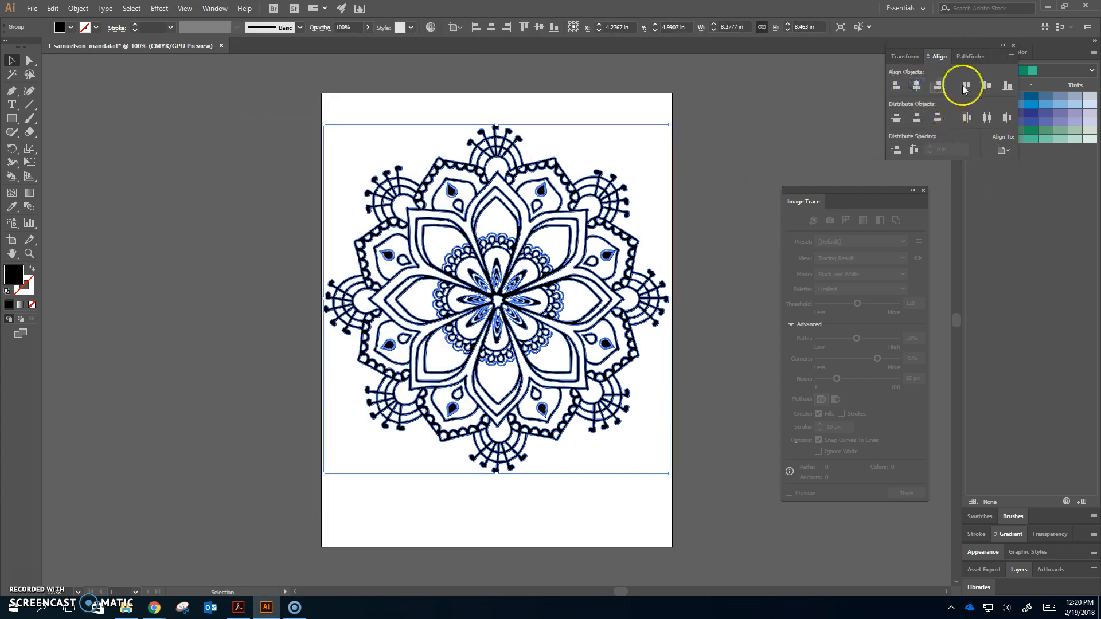
{"action": "left_click", "coordinate": [988, 85]}
{"action": "left_click", "coordinate": [801, 126]}
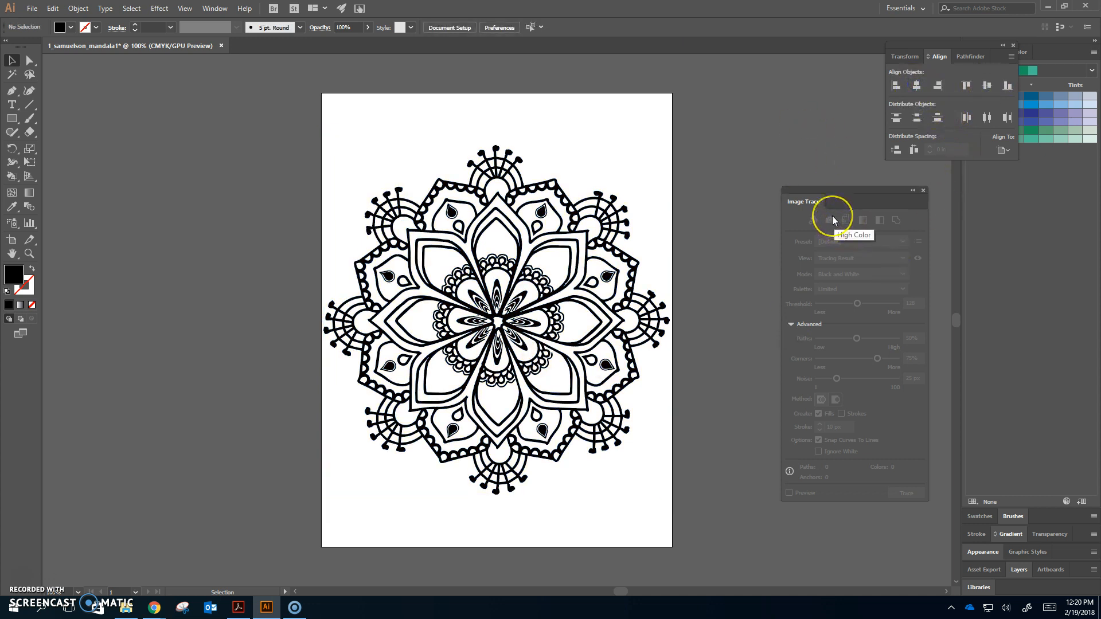
Move the Image Trace and Align panels away from the mandala
{"action": "key", "text": "ctrl+plus"}
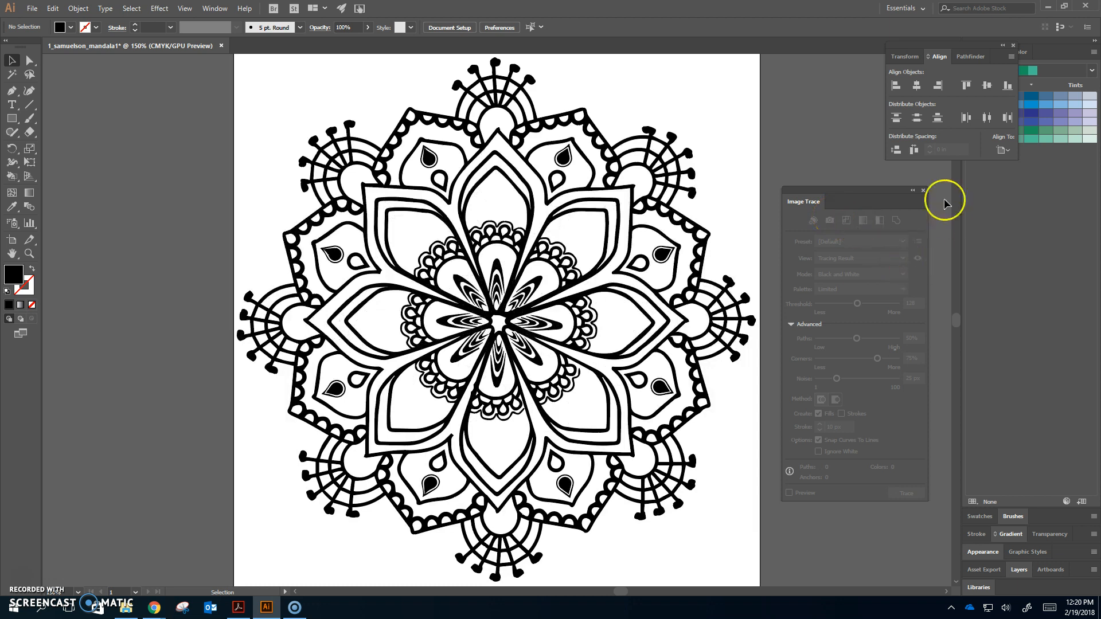
{"action": "key", "text": "ctrl+plus"}
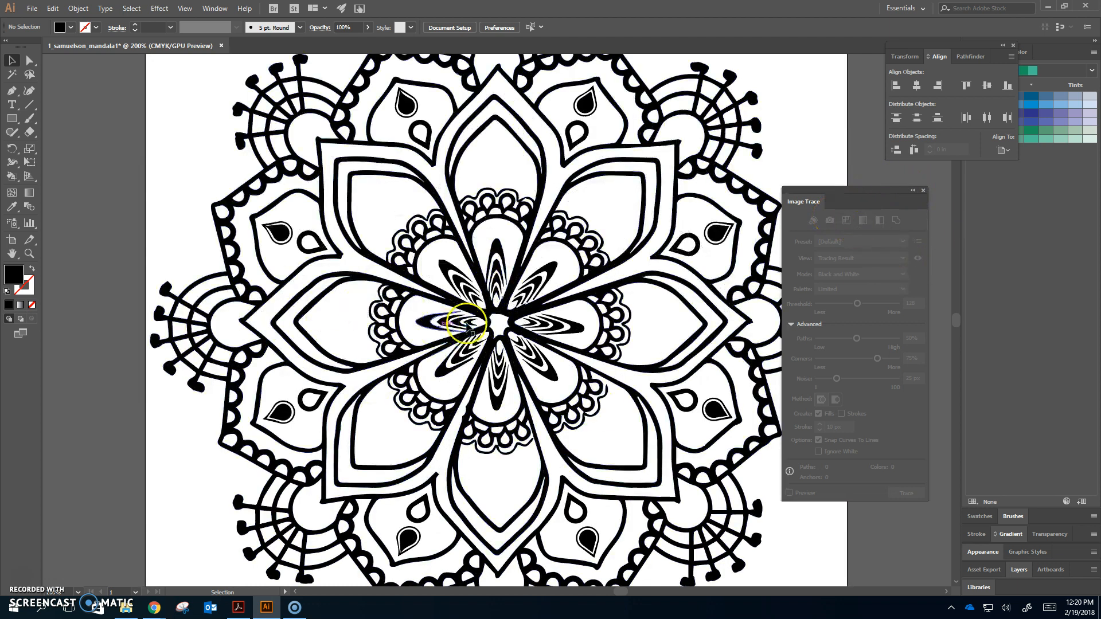
{"action": "left_click_drag", "start_coordinate": [855, 191], "coordinate": [935, 193]}
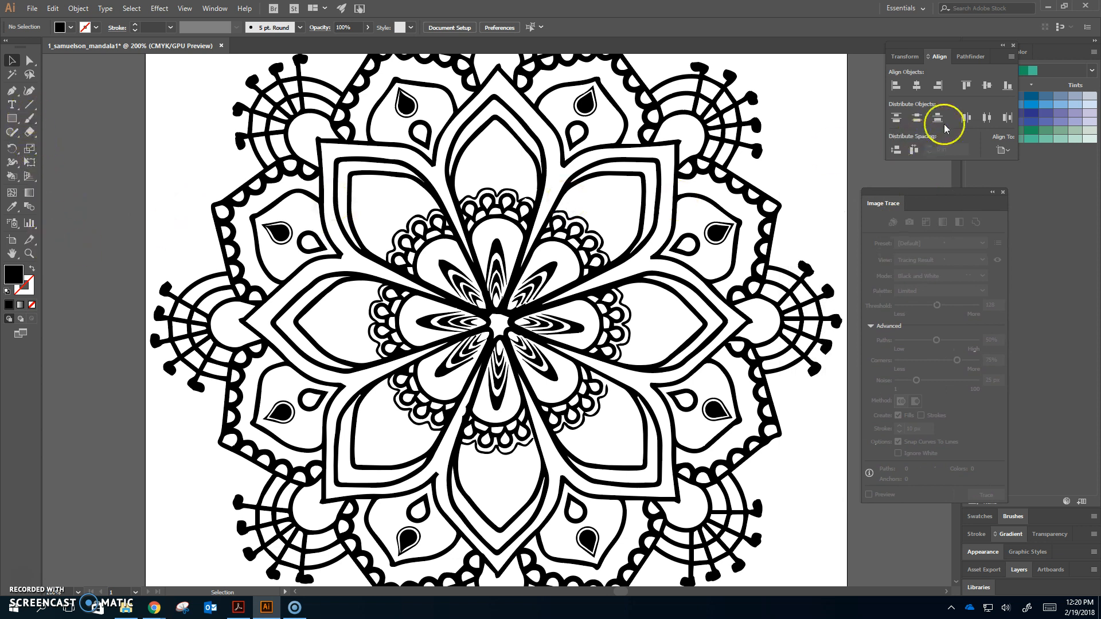
{"action": "left_click_drag", "start_coordinate": [985, 48], "coordinate": [890, 62]}
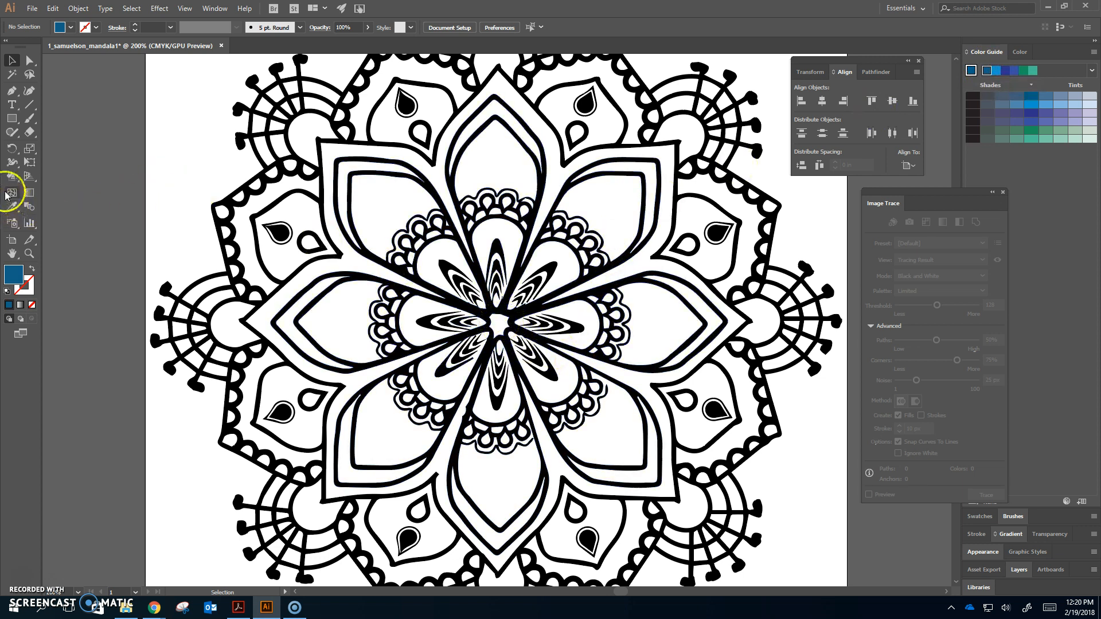
Try to fill the mandala's centre with the Live Paint Bucket
{"action": "left_click", "coordinate": [11, 175]}
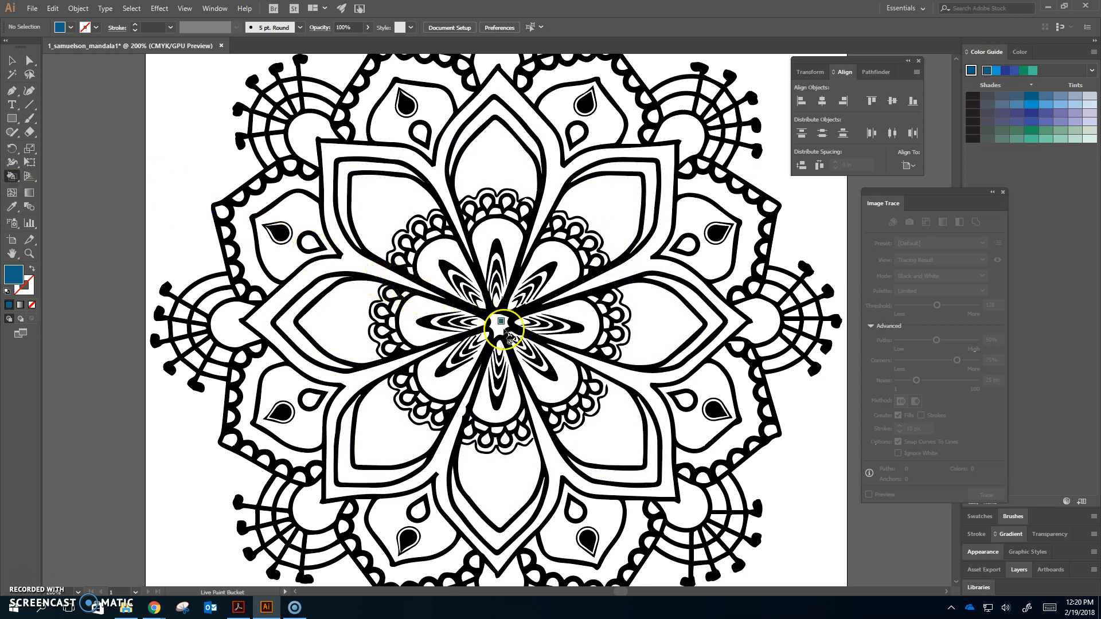
{"action": "left_click", "coordinate": [501, 332]}
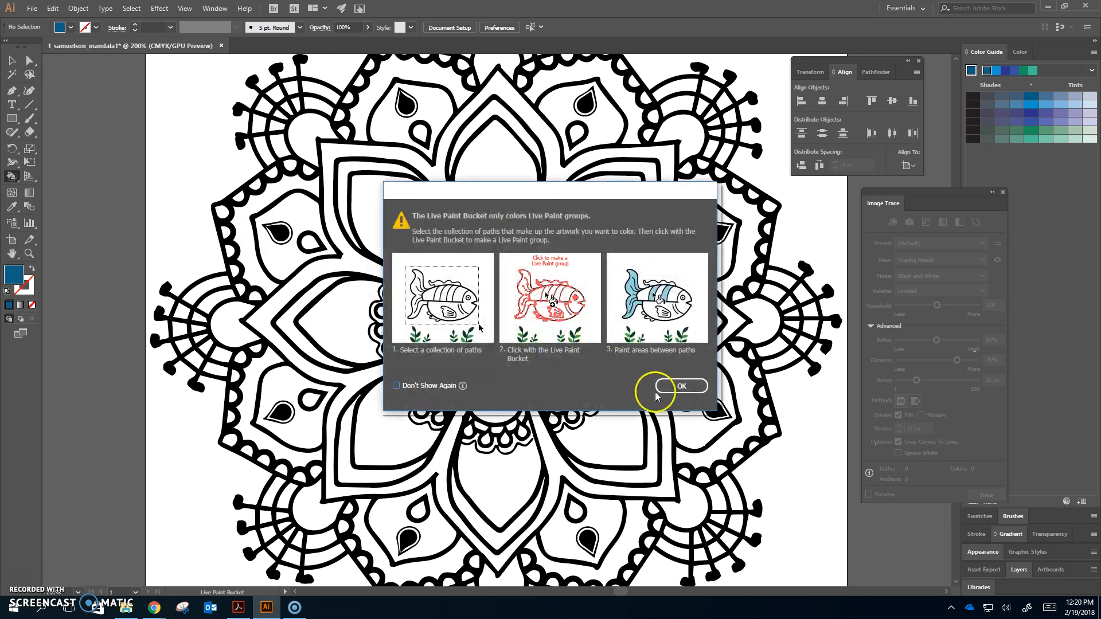
{"action": "left_click", "coordinate": [682, 386]}
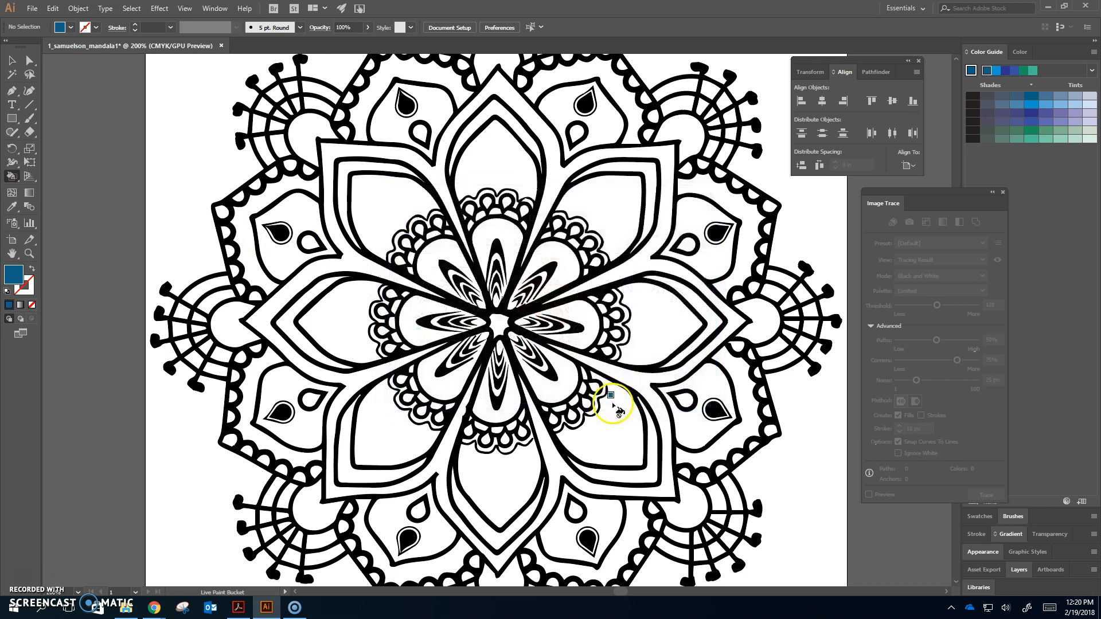
Select the whole expanded mandala group and switch to the Live Paint Bucket
{"action": "left_click", "coordinate": [12, 60]}
{"action": "left_click", "coordinate": [528, 277]}
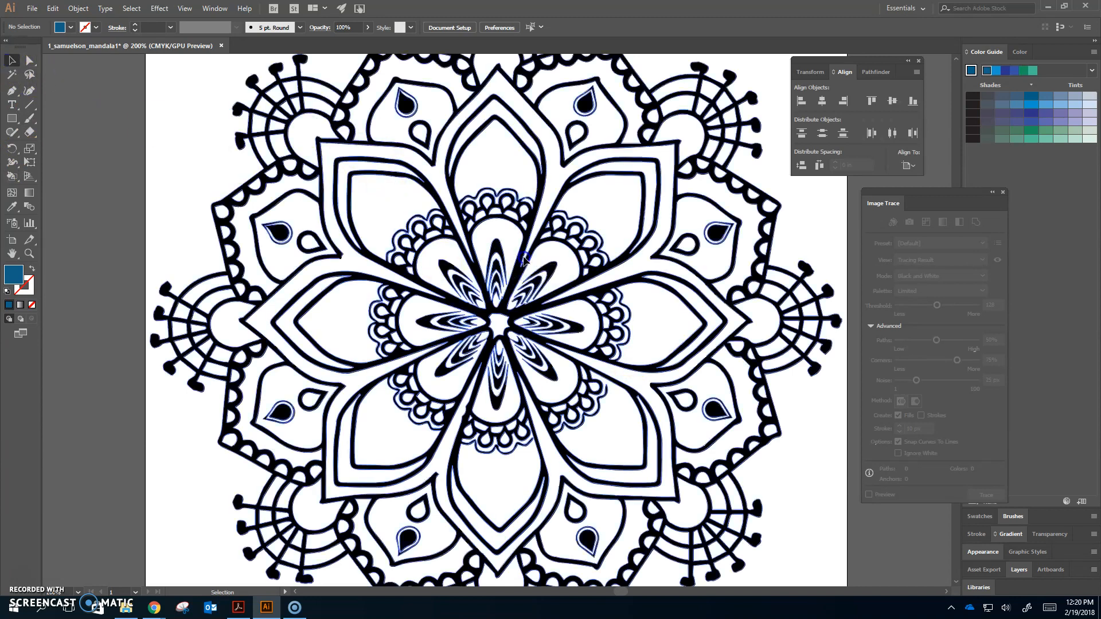
{"action": "left_click", "coordinate": [11, 176]}
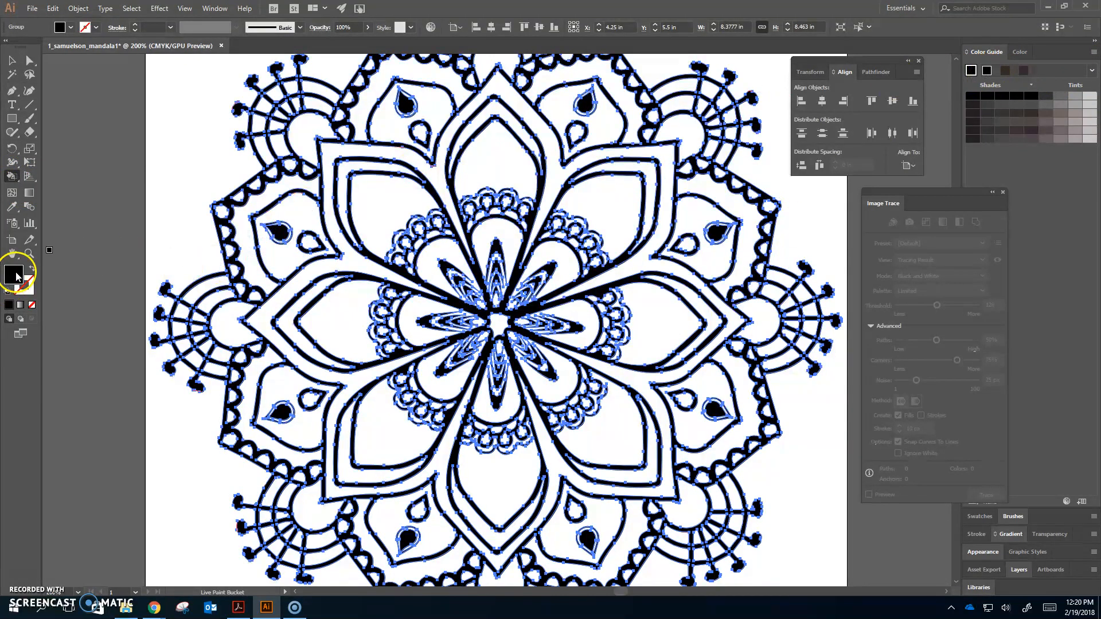
{"action": "left_click", "coordinate": [9, 60]}
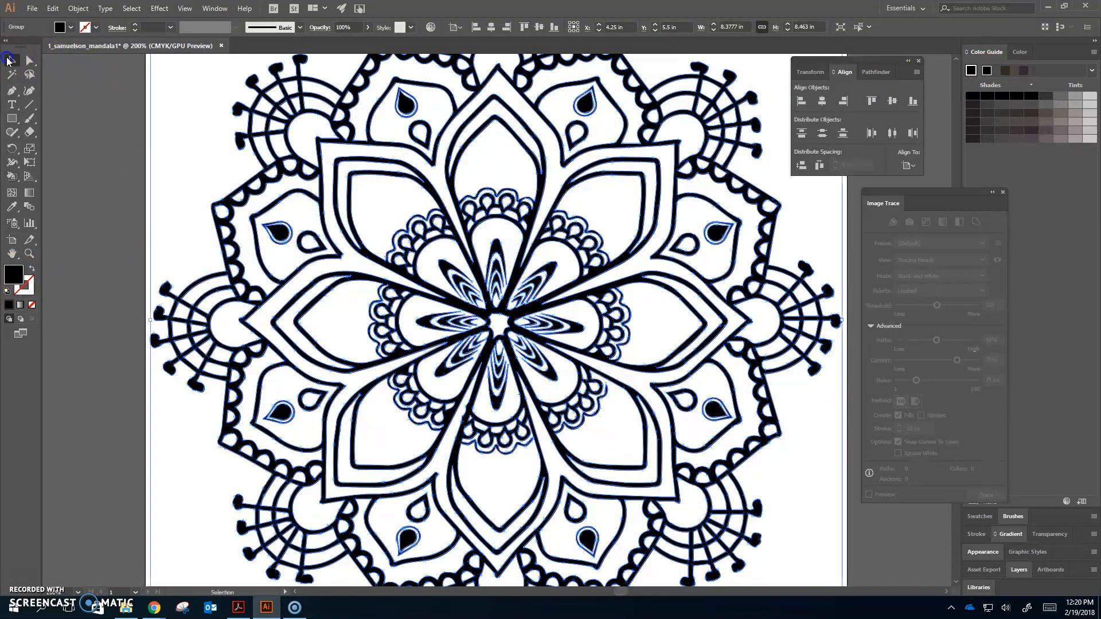
{"action": "left_click", "coordinate": [91, 104]}
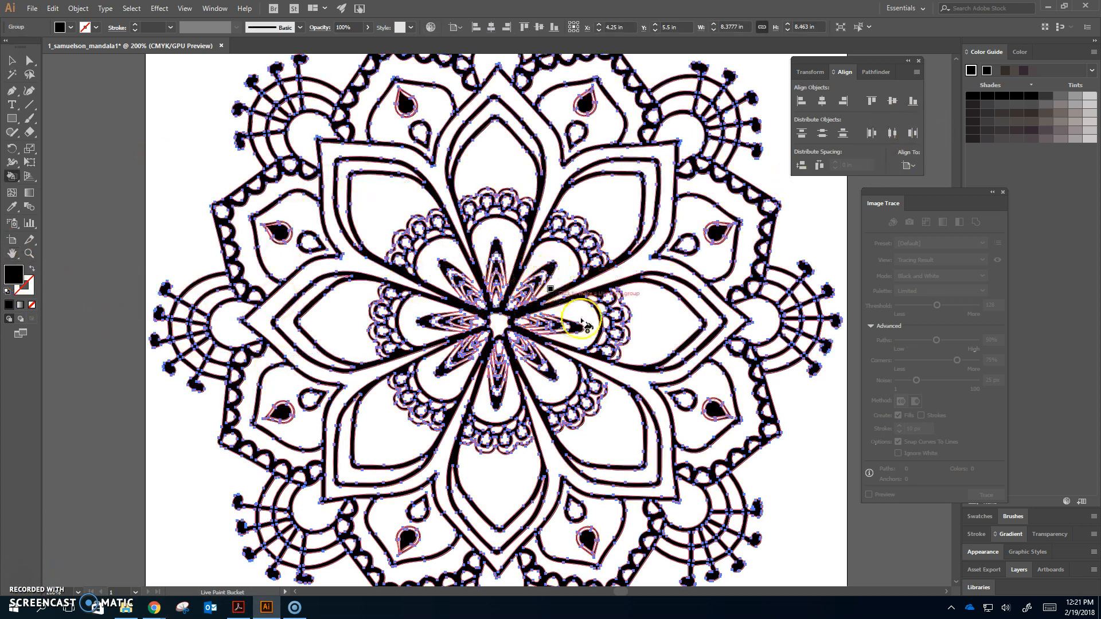
Set the fill colour to a light grey in the Color Picker
{"action": "left_click", "coordinate": [20, 278]}
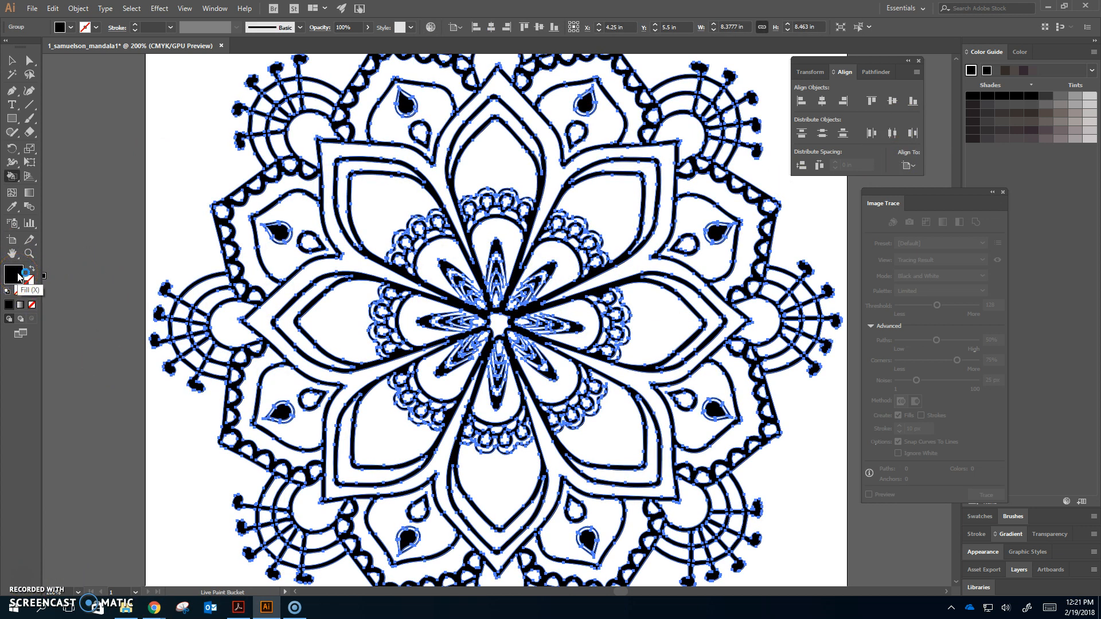
{"action": "double_click", "coordinate": [19, 277]}
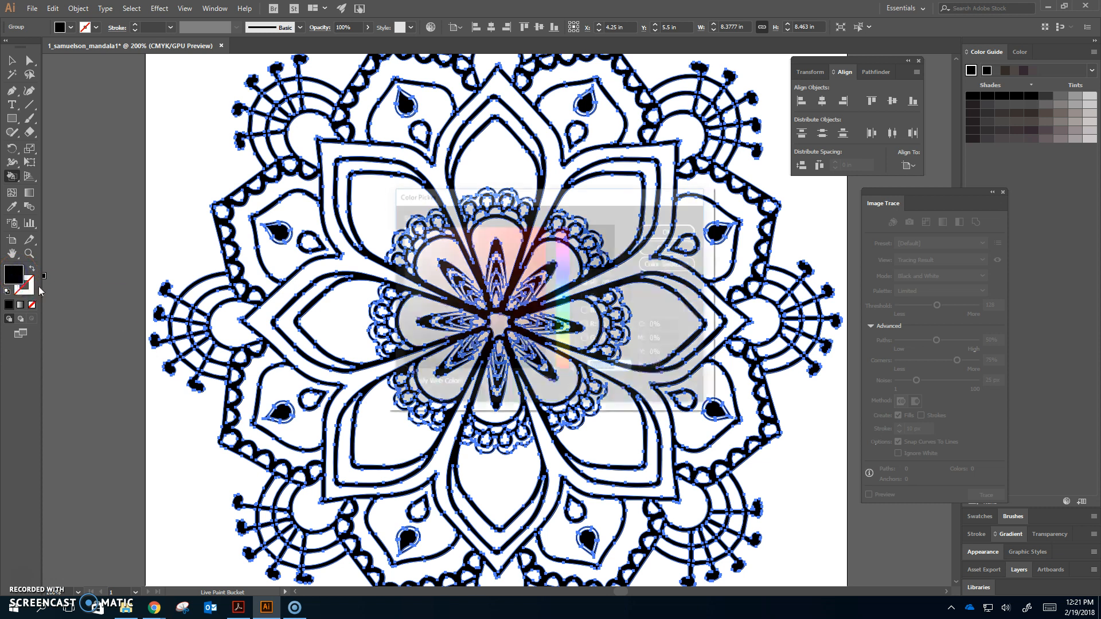
{"action": "left_click", "coordinate": [567, 294]}
{"action": "left_click", "coordinate": [534, 248]}
{"action": "left_click", "coordinate": [690, 230]}
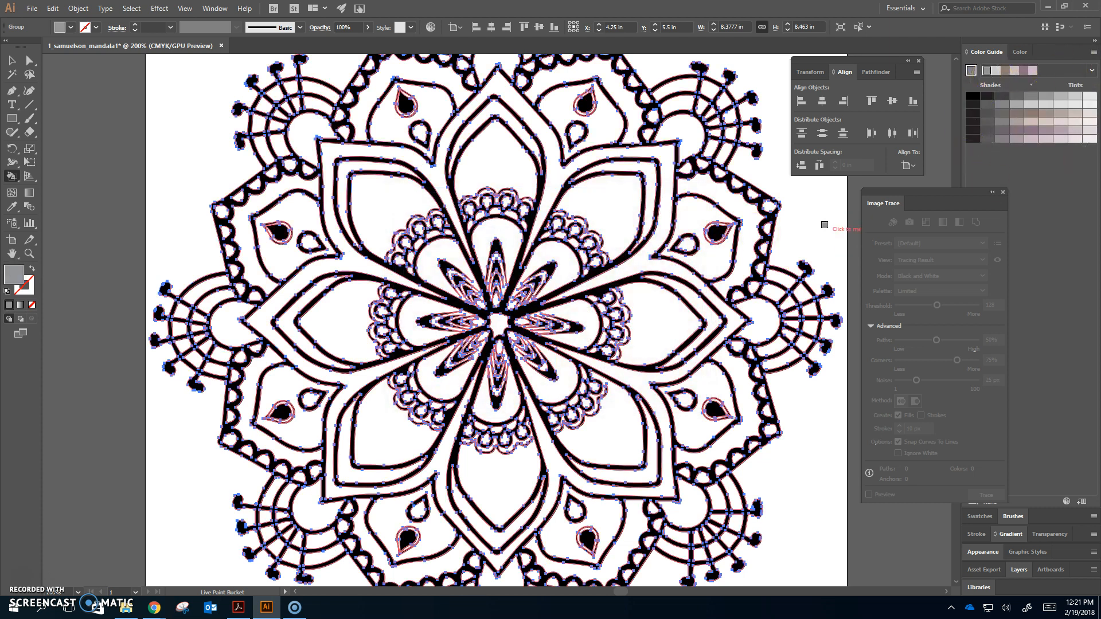
{"action": "left_click", "coordinate": [1094, 52]}
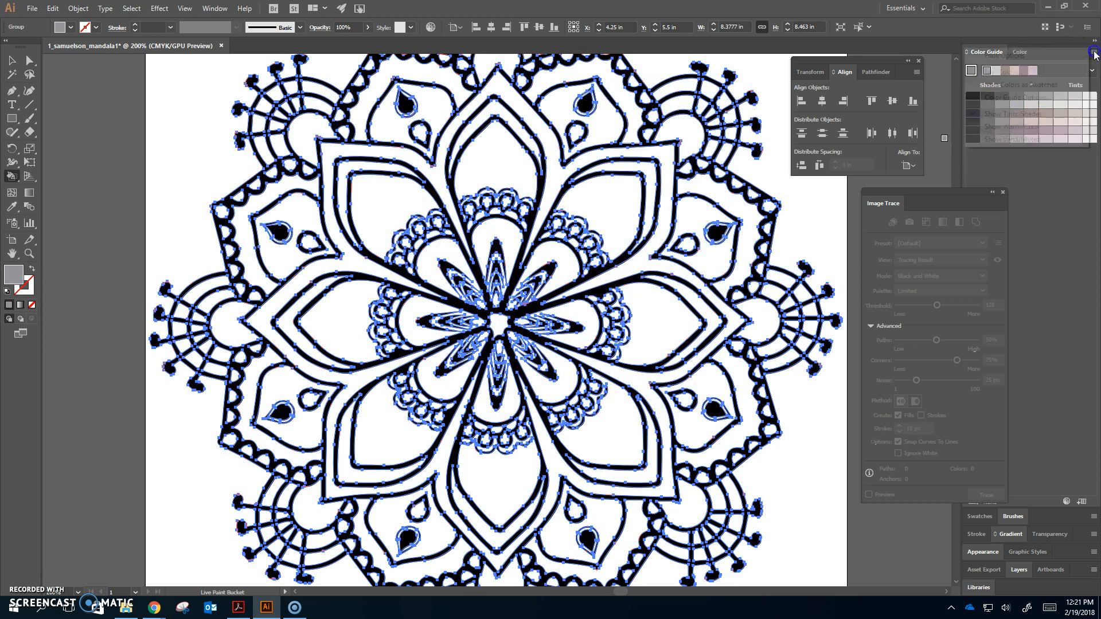
{"action": "left_click", "coordinate": [1043, 63]}
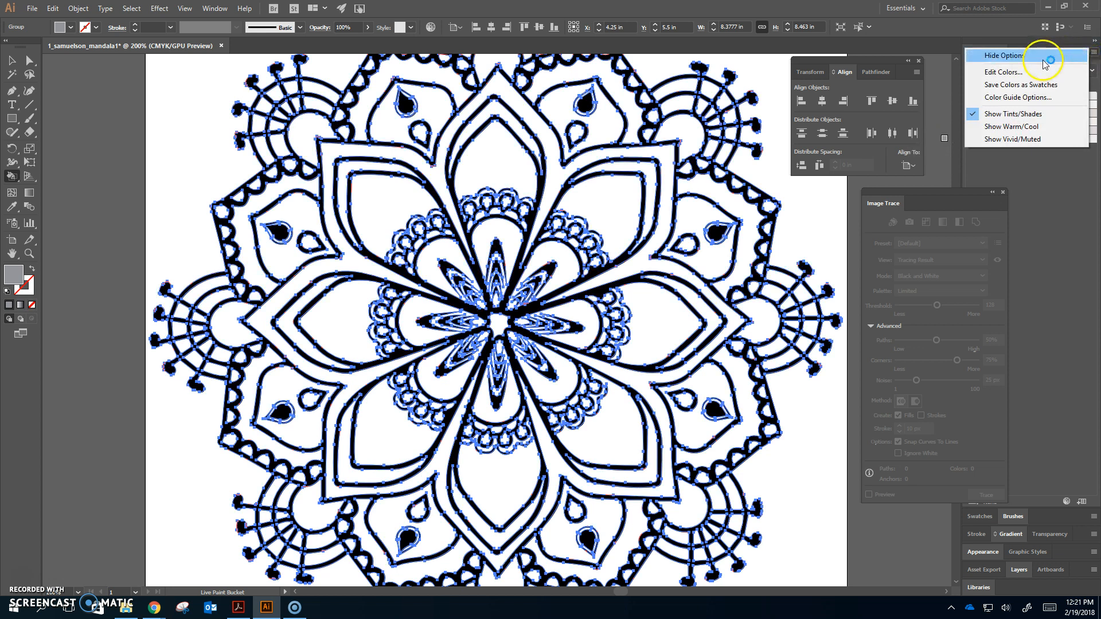
{"action": "left_click", "coordinate": [1091, 71]}
{"action": "left_click_drag", "start_coordinate": [1053, 187], "coordinate": [1067, 322]}
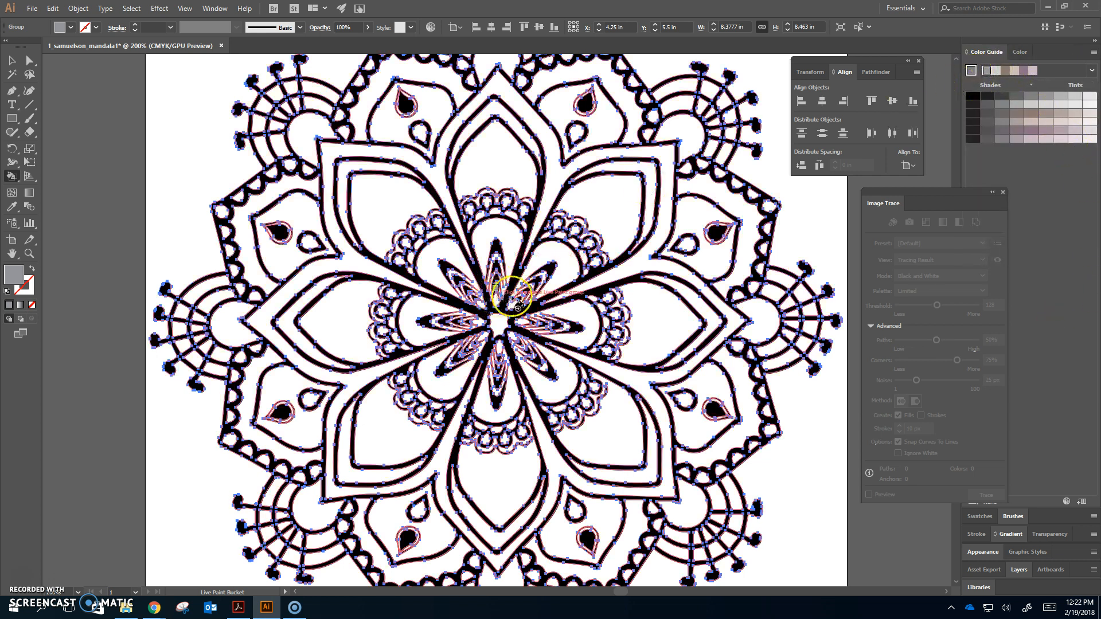
Set the fill colour to teal 0F97B7 in the Color Picker
{"action": "double_click", "coordinate": [13, 274]}
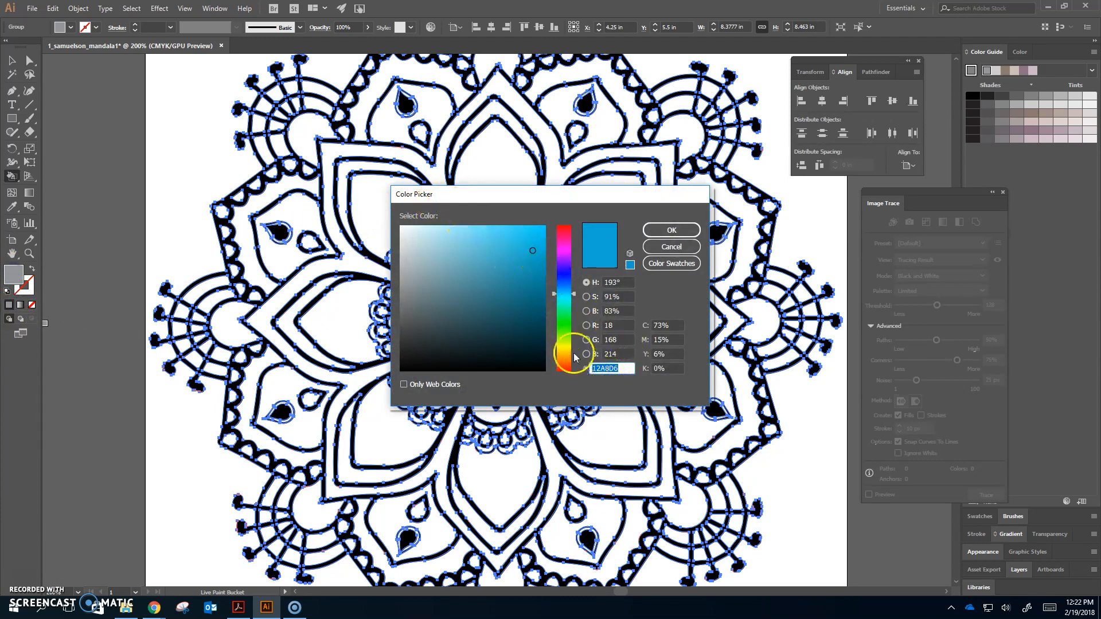
{"action": "left_click", "coordinate": [535, 266]}
{"action": "left_click", "coordinate": [670, 265]}
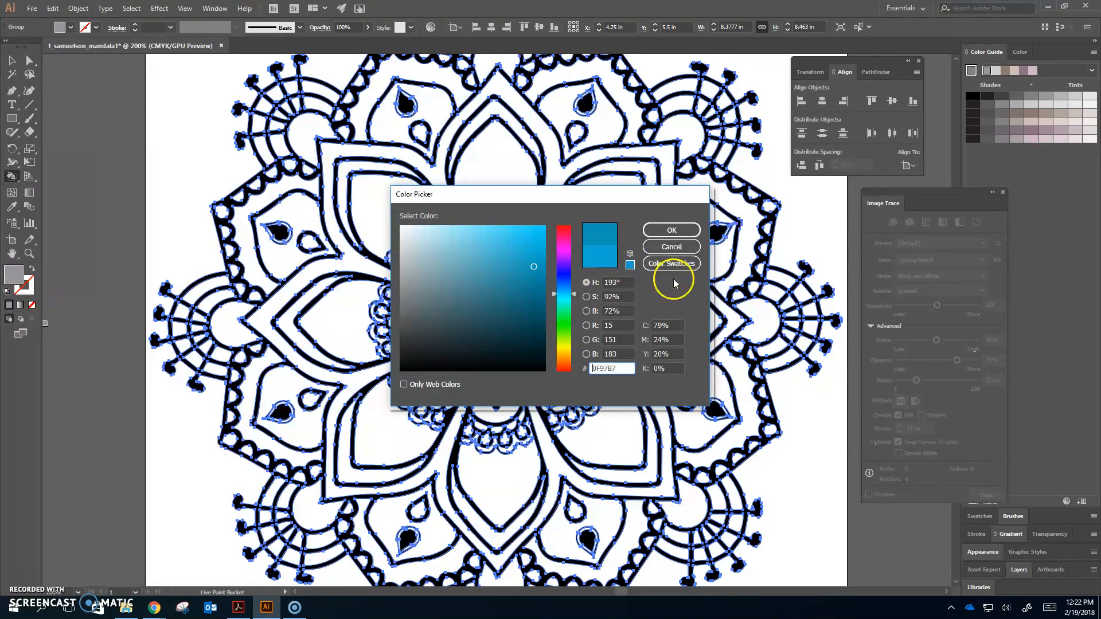
{"action": "key", "text": "Return"}
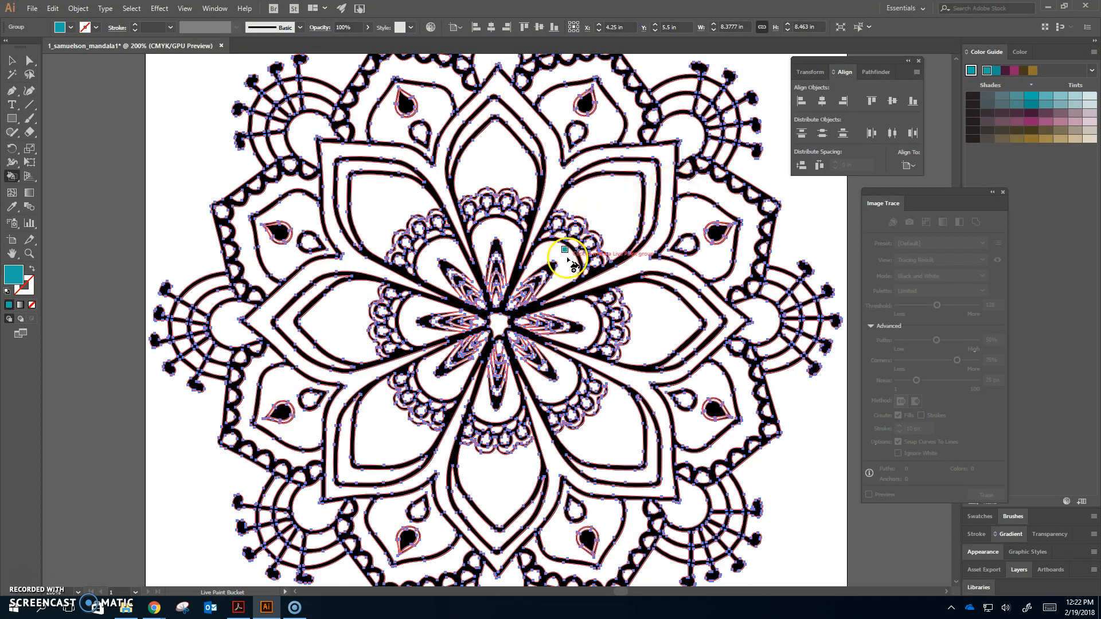
Fill the mandala's centre star and a top scalloped segment with teal using the Live Paint Bucket
{"action": "left_click", "coordinate": [496, 324]}
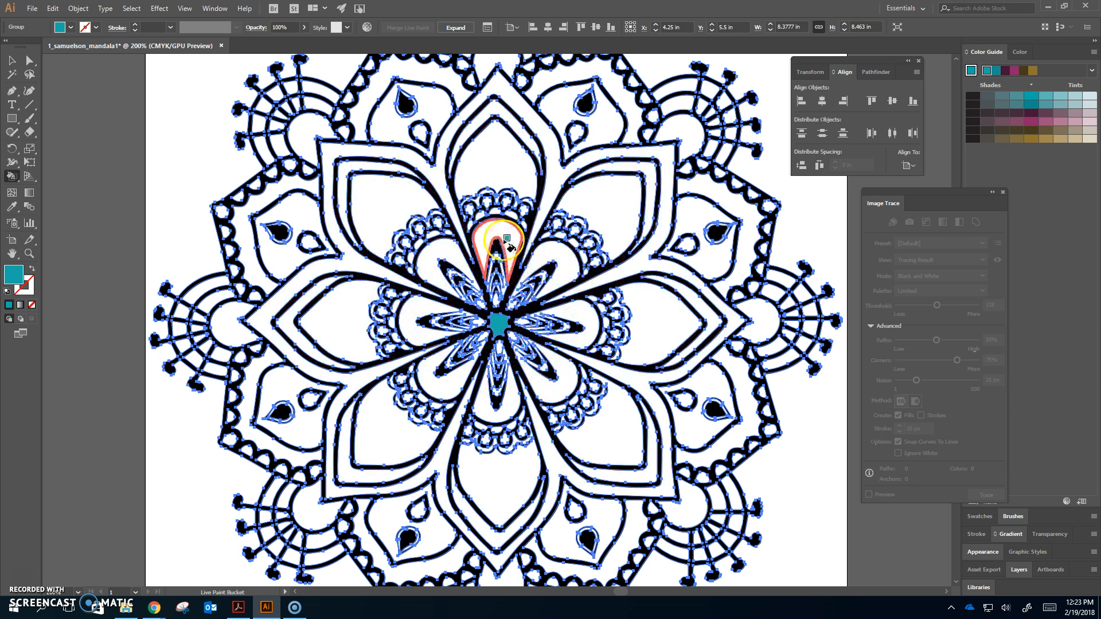
{"action": "left_click", "coordinate": [509, 192]}
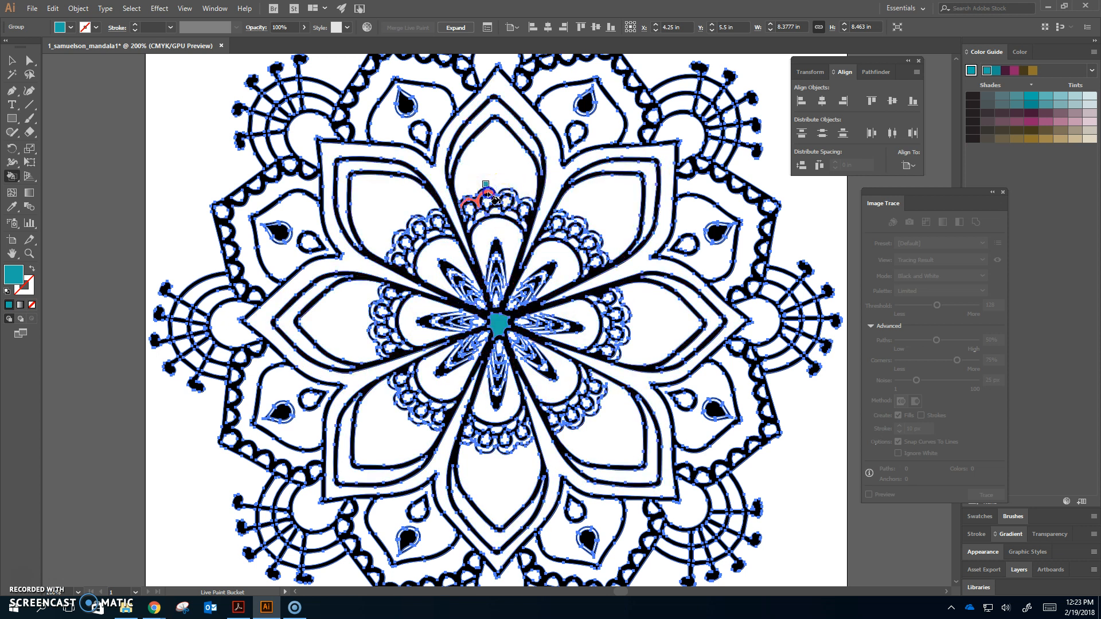
{"action": "left_click", "coordinate": [608, 265]}
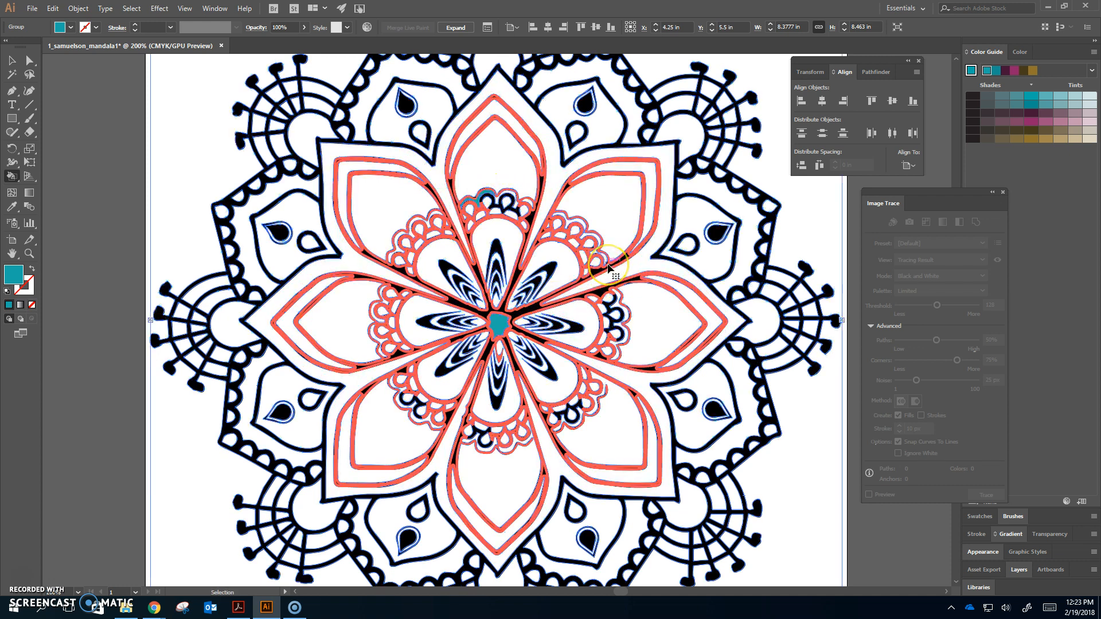
Fill two more top scalloped segments with teal, then switch to the Selection tool and deselect the artwork
{"action": "key", "text": "ctrl+plus"}
{"action": "left_click", "coordinate": [502, 84]}
{"action": "left_click", "coordinate": [559, 85]}
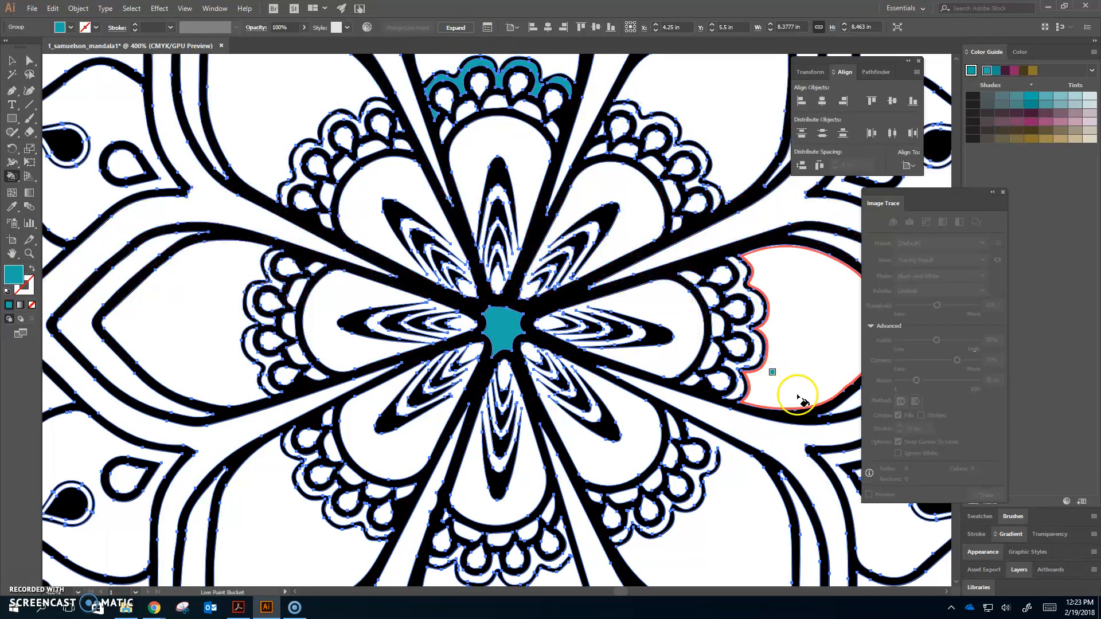
{"action": "scroll", "coordinate": [836, 368], "scroll_direction": "up", "scroll_amount": 2}
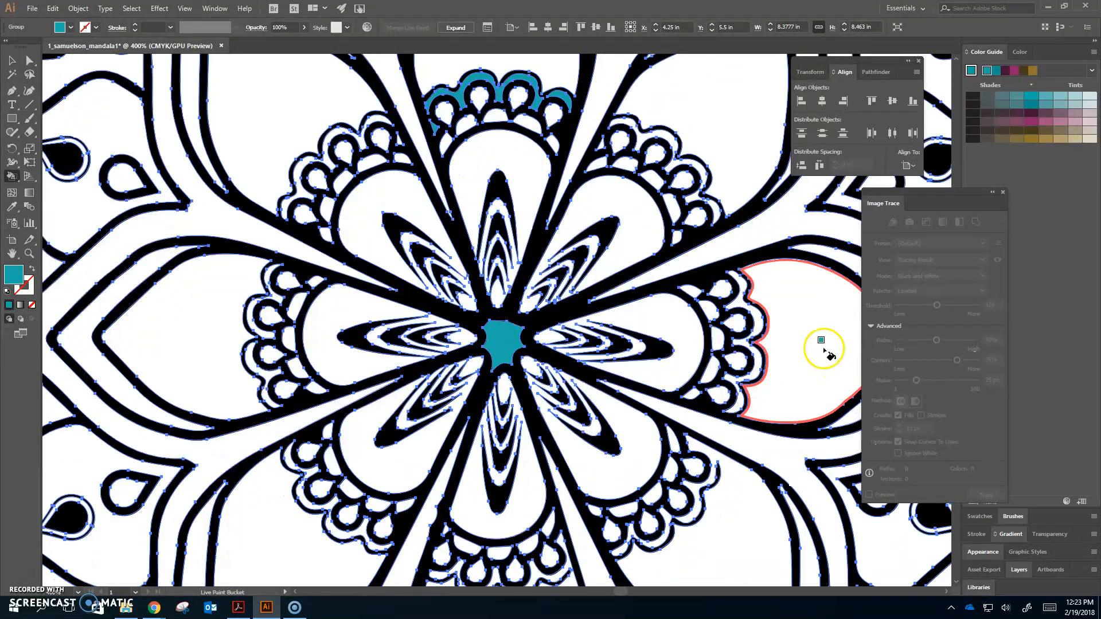
{"action": "key", "text": "ctrl+0"}
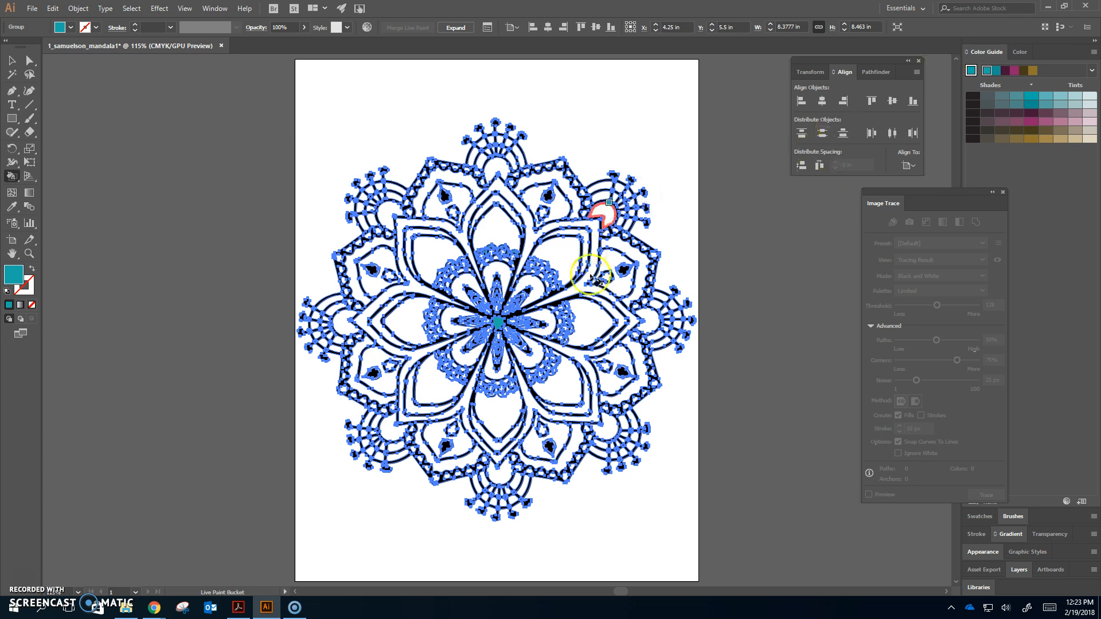
{"action": "left_click", "coordinate": [9, 61]}
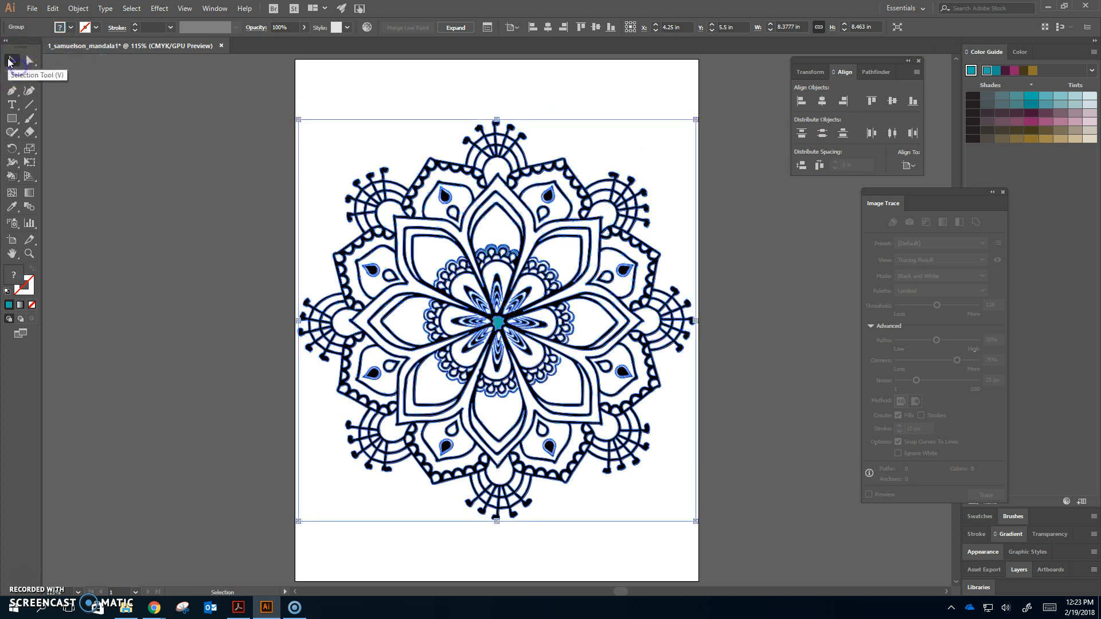
{"action": "left_click", "coordinate": [467, 98]}
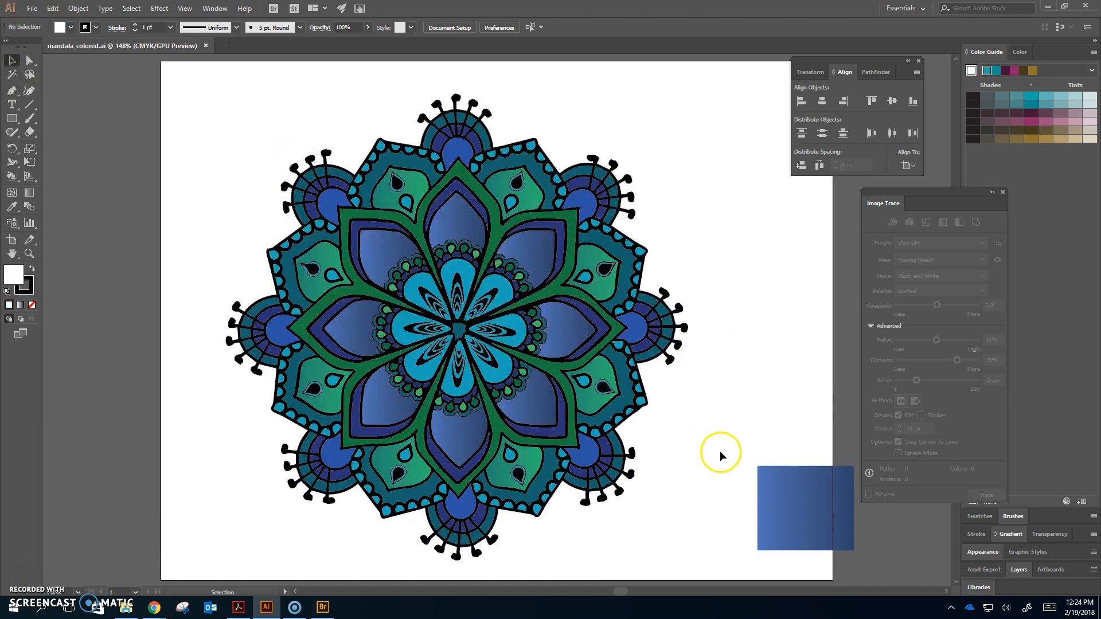
Delete the blue gradient square beside the coloured mandala and save the document
{"action": "left_click", "coordinate": [820, 506]}
{"action": "key", "text": "Delete"}
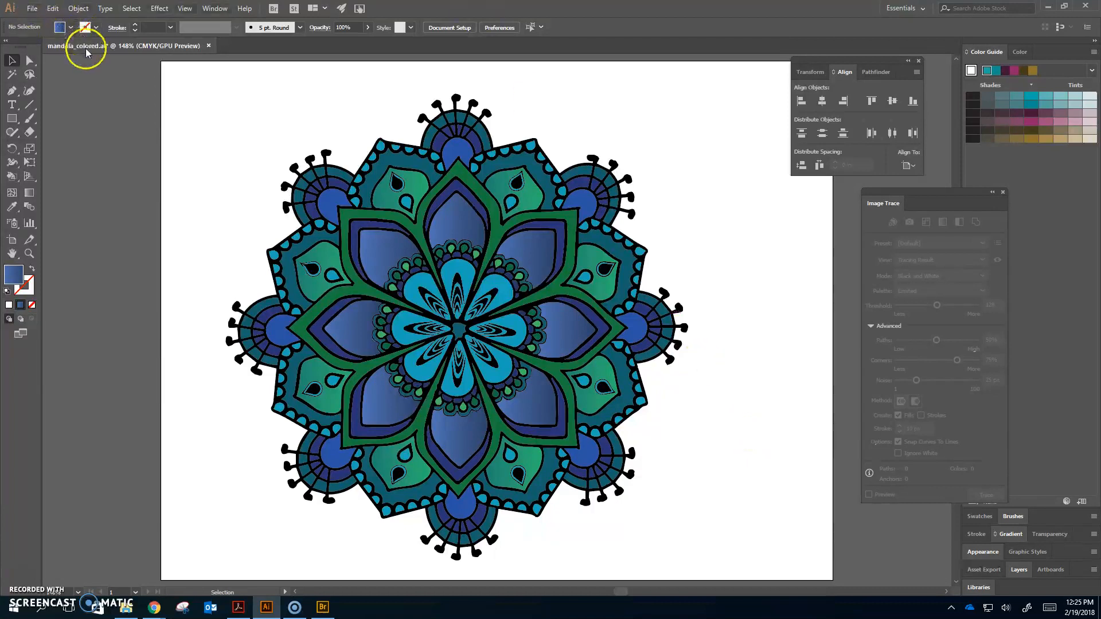
{"action": "key", "text": "ctrl+s"}
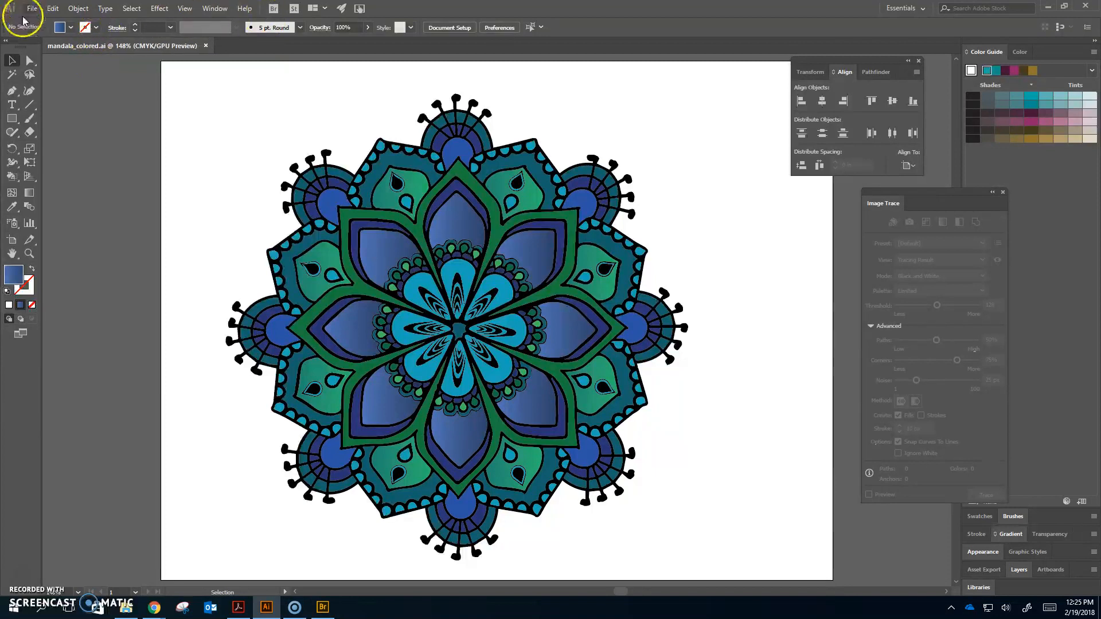
Open Export's Save for Web (Legacy) and turn off Clip to Artboard
{"action": "left_click", "coordinate": [32, 9]}
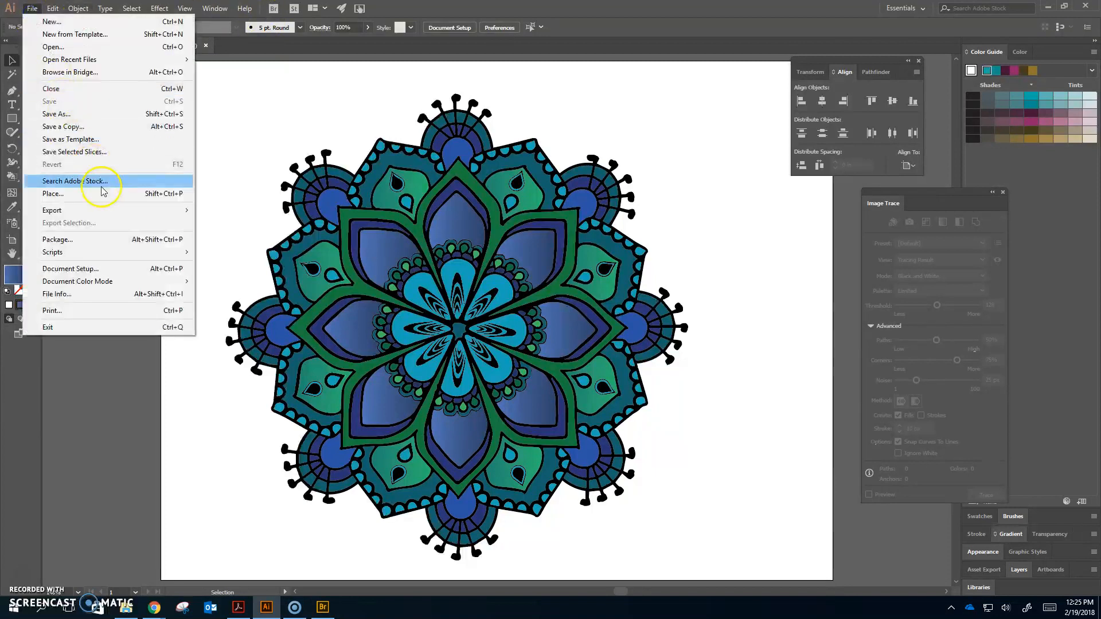
{"action": "mouse_move", "coordinate": [149, 211]}
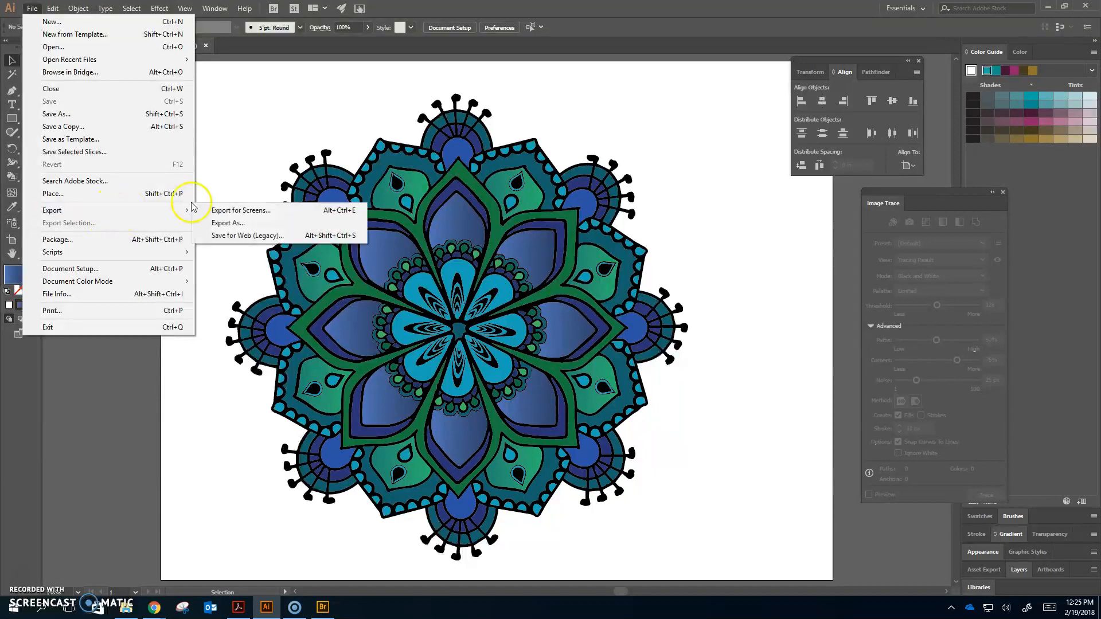
{"action": "left_click", "coordinate": [264, 236]}
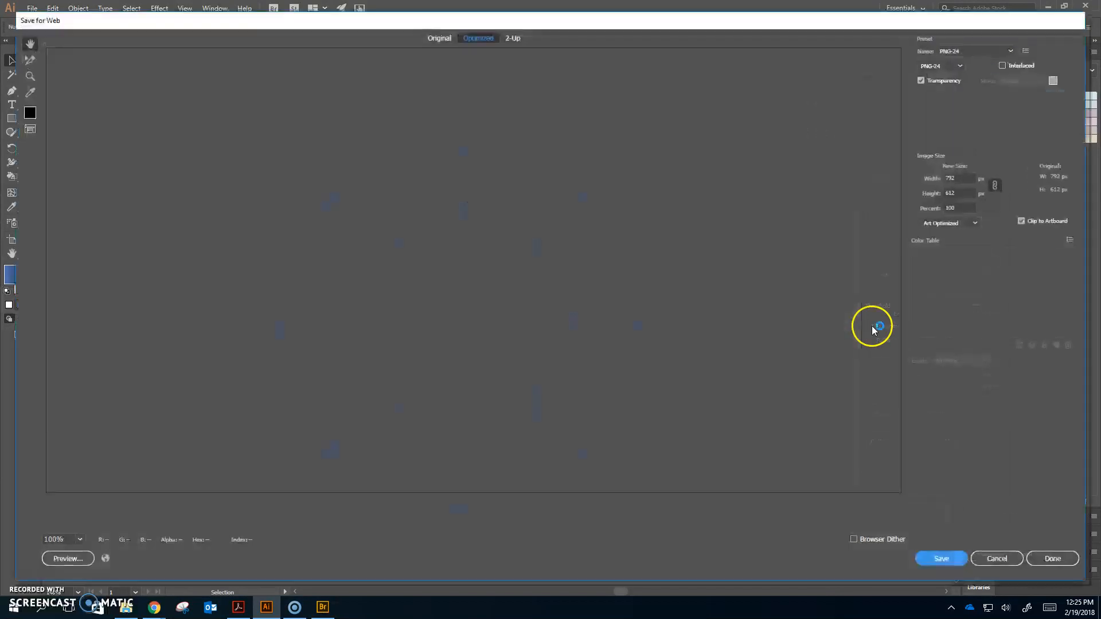
{"action": "left_click", "coordinate": [1020, 222]}
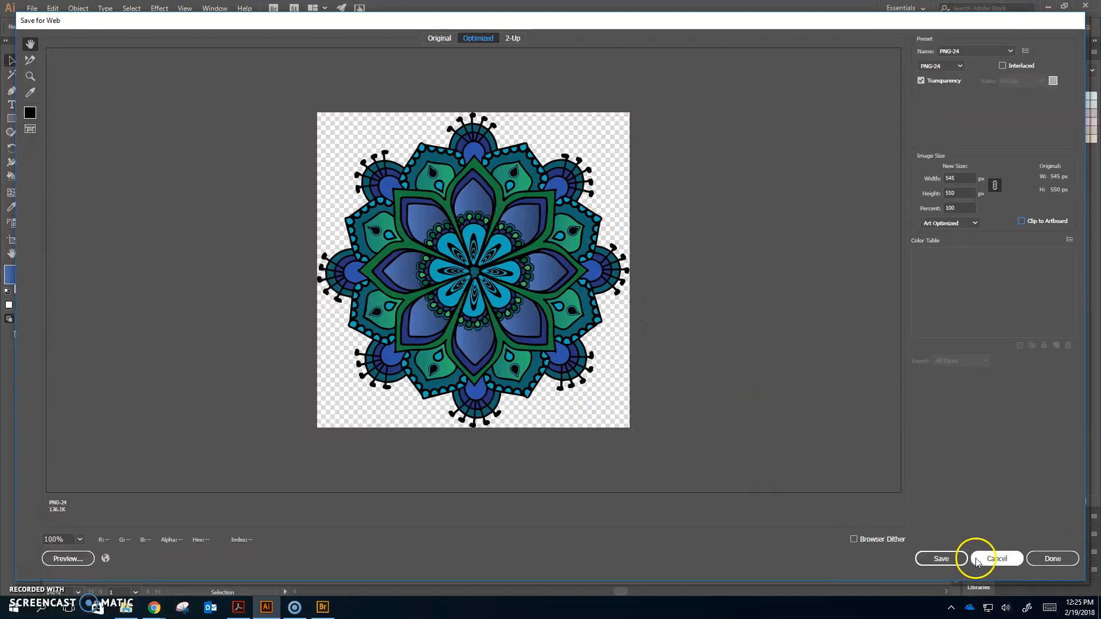
Save the optimized image, navigating to the OneDrive Illustrator folder as the destination
{"action": "left_click", "coordinate": [946, 559]}
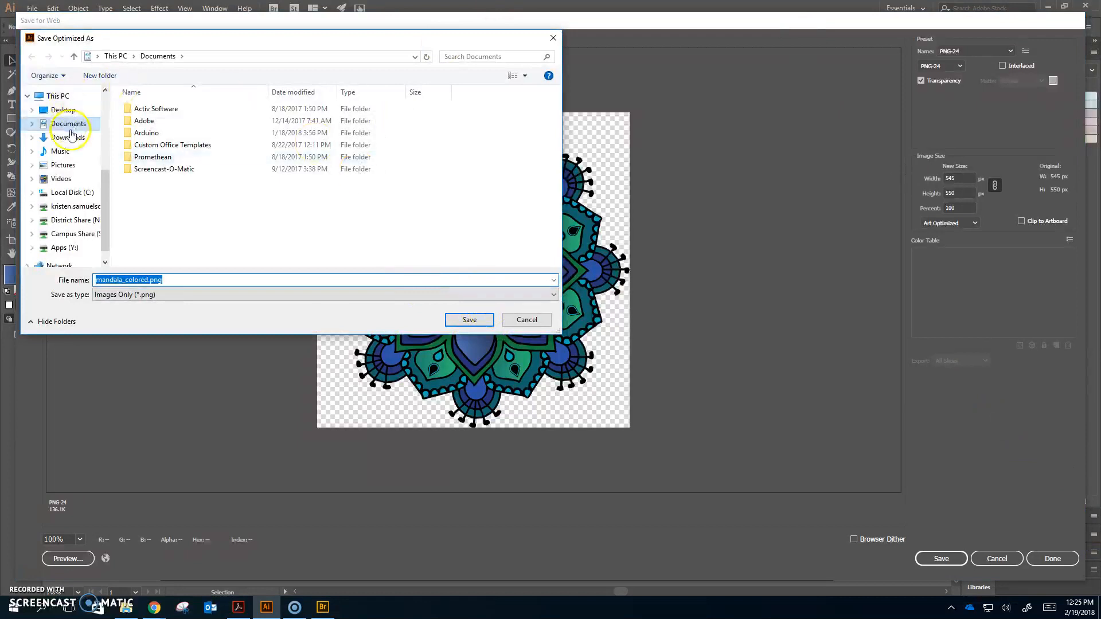
{"action": "scroll", "coordinate": [90, 231], "scroll_direction": "down", "scroll_amount": 1}
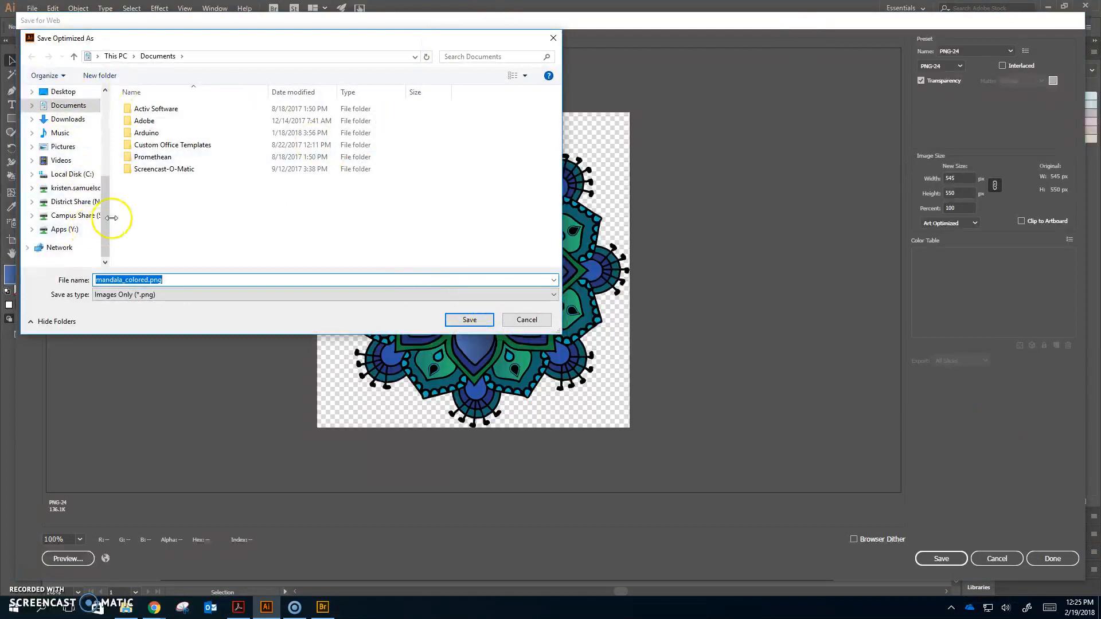
{"action": "scroll", "coordinate": [90, 231], "scroll_direction": "up", "scroll_amount": 2}
{"action": "left_click", "coordinate": [88, 153]}
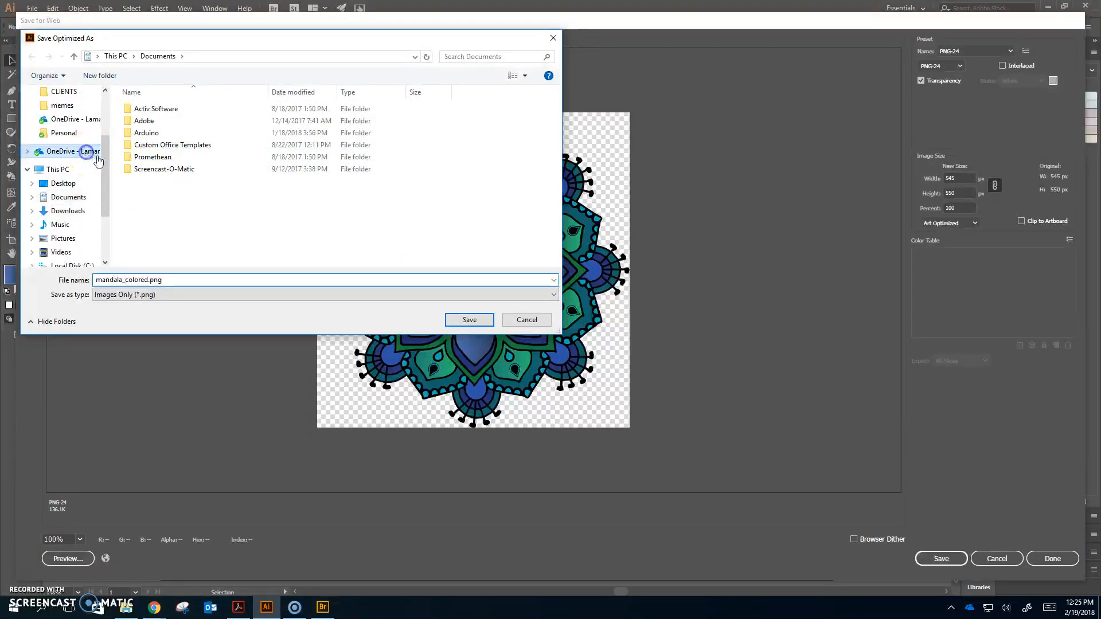
{"action": "double_click", "coordinate": [150, 229]}
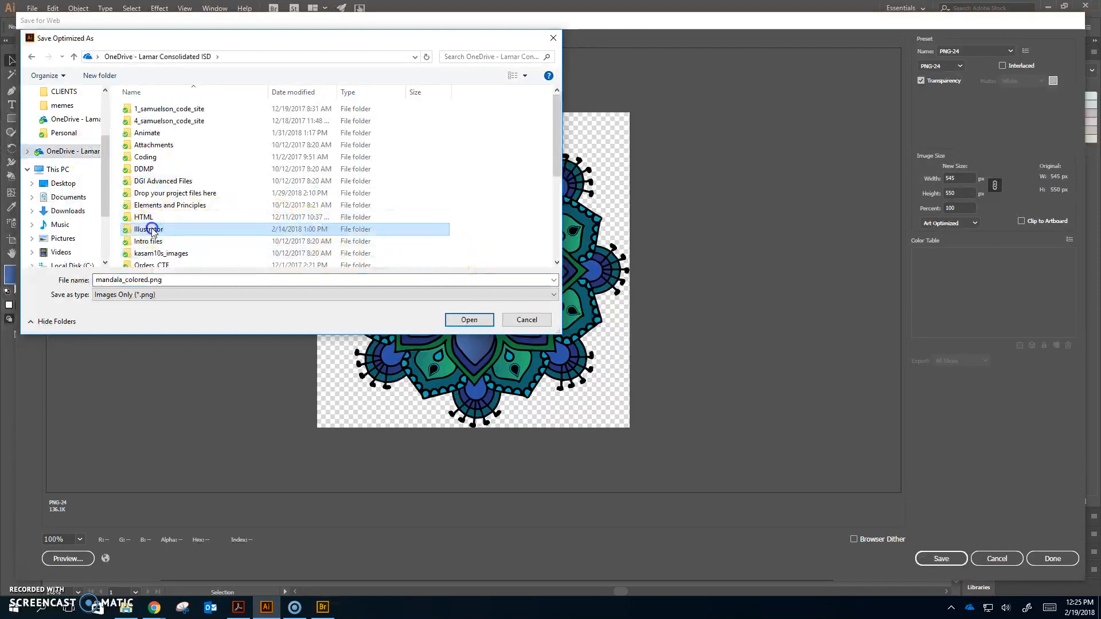
Name the PNG file 1_[student surname]_mandala1 and save it
{"action": "left_click", "coordinate": [135, 279]}
{"action": "type", "text": "1_samu"}
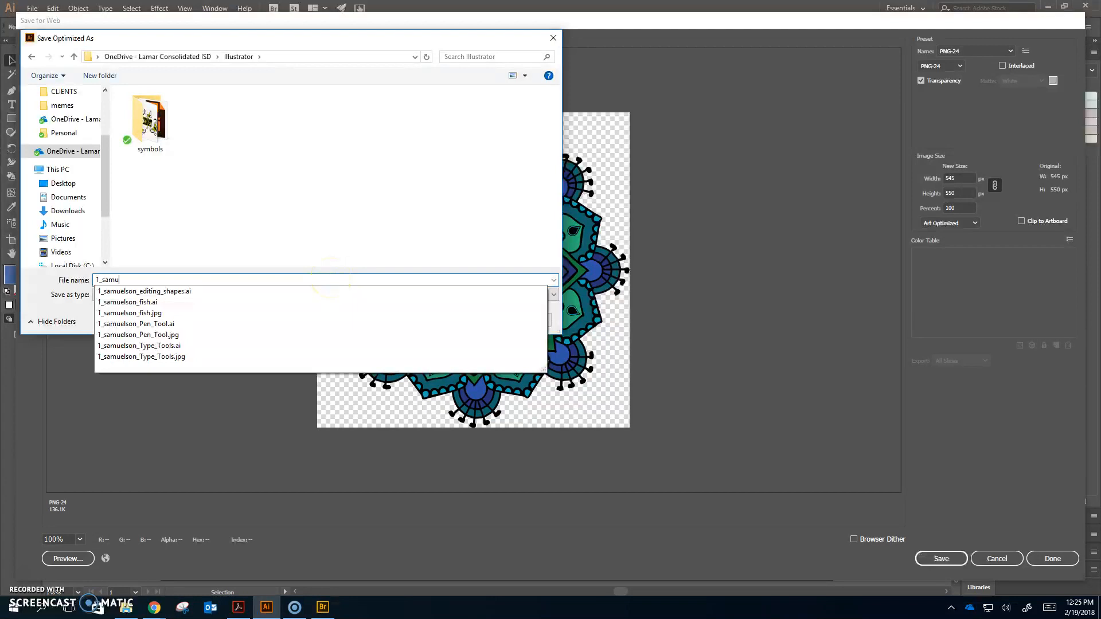
{"action": "type", "text": "elson_mandala1"}
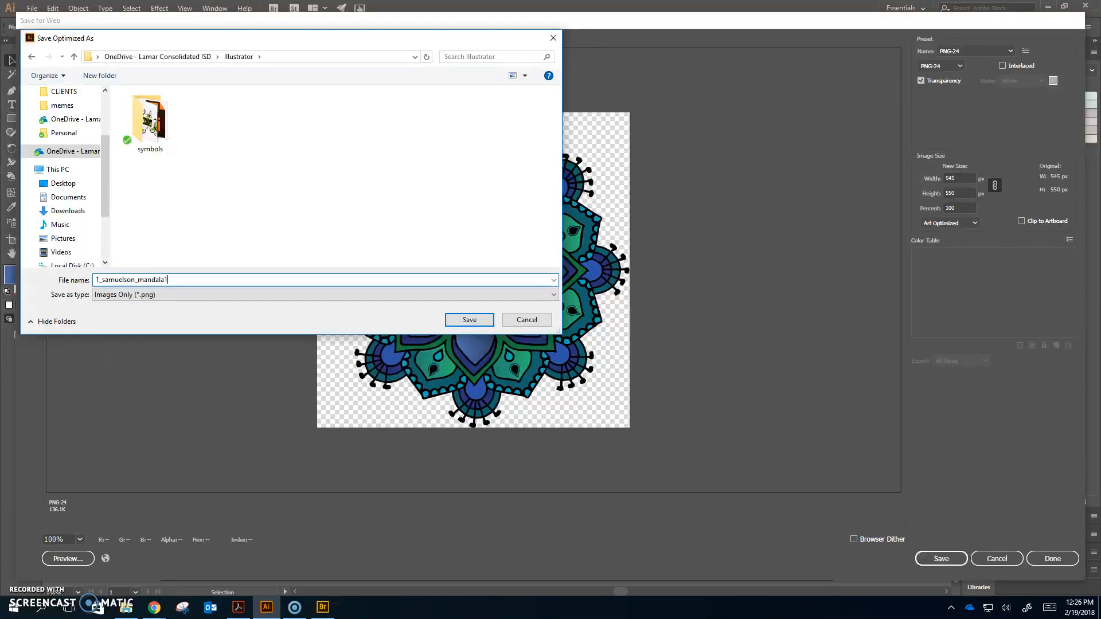
{"action": "key", "text": "Return"}
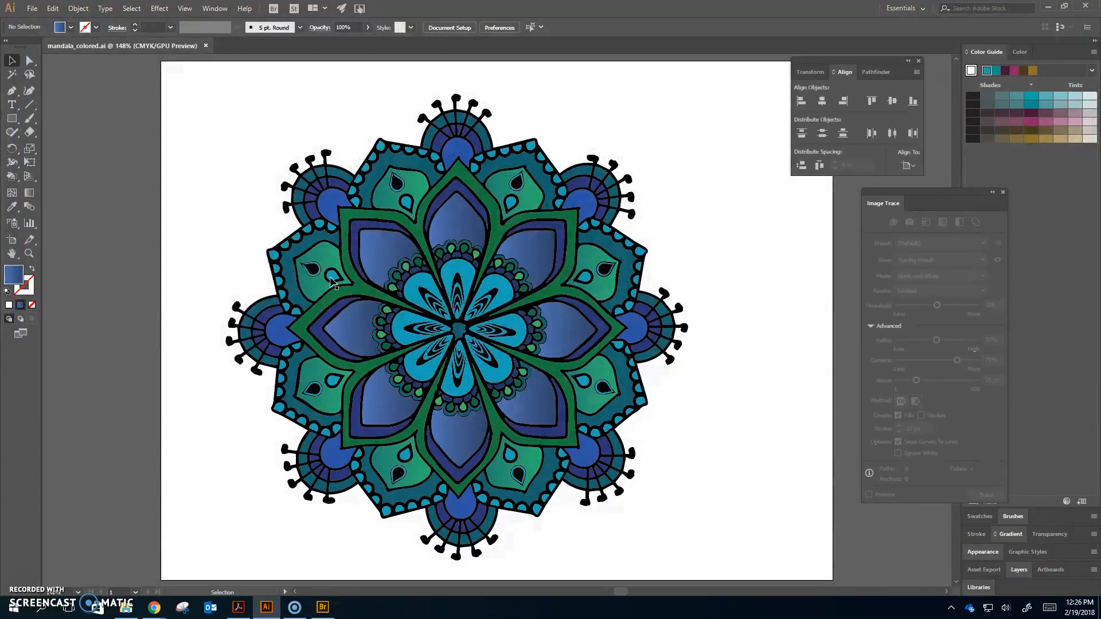